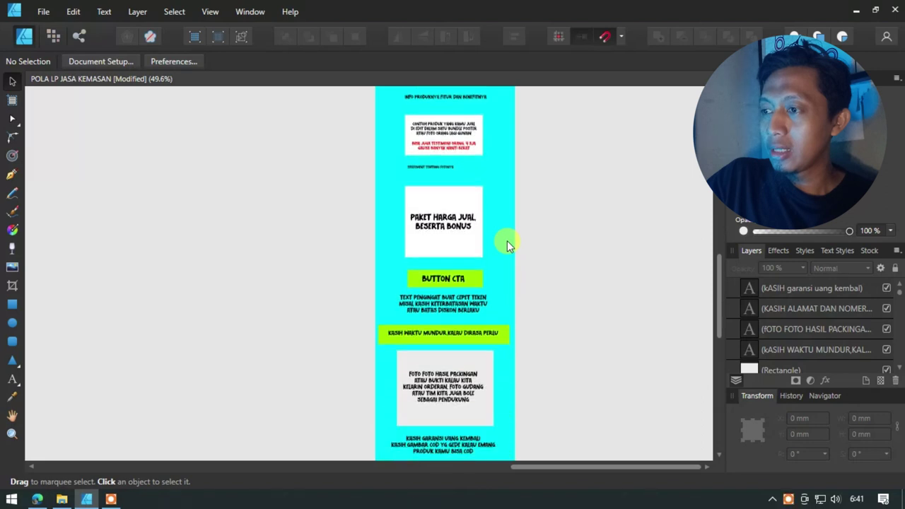
- Review the landing page layout from the price package section up to the hero section, and select the HEADLINE text
{"action": "scroll", "coordinate": [508, 243], "scroll_direction": "up", "scroll_amount": 4}
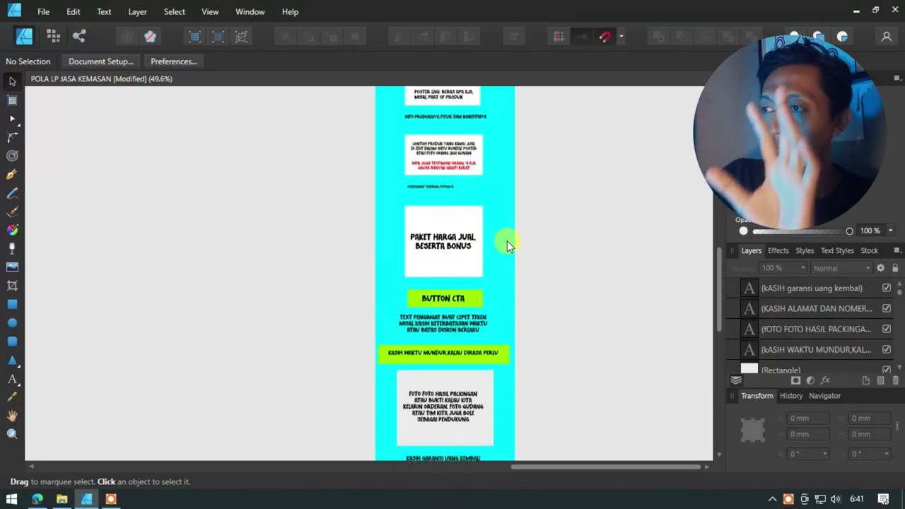
{"action": "scroll", "coordinate": [507, 243], "scroll_direction": "up", "scroll_amount": 1}
{"action": "scroll", "coordinate": [507, 244], "scroll_direction": "down", "scroll_amount": 2}
{"action": "scroll", "coordinate": [507, 243], "scroll_direction": "up", "scroll_amount": 3}
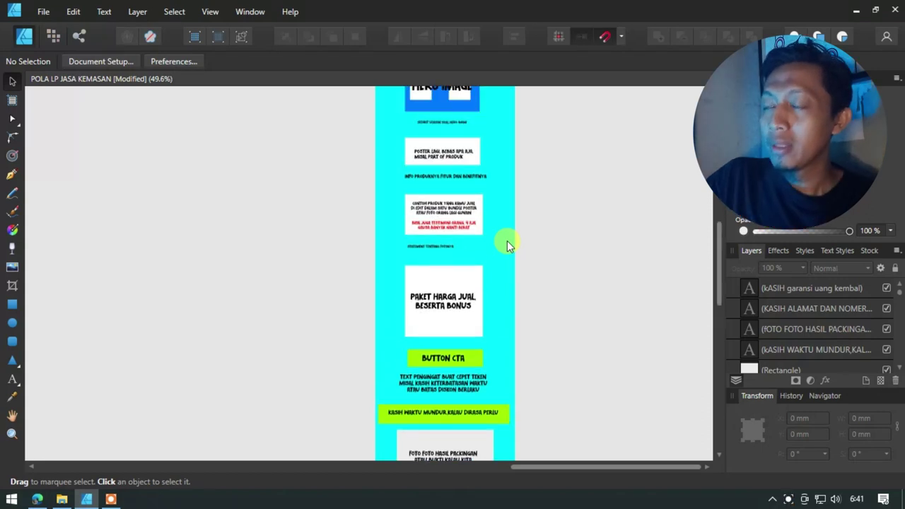
{"action": "scroll", "coordinate": [513, 233], "scroll_direction": "up", "scroll_amount": 5}
{"action": "scroll", "coordinate": [505, 170], "scroll_direction": "up", "scroll_amount": 3}
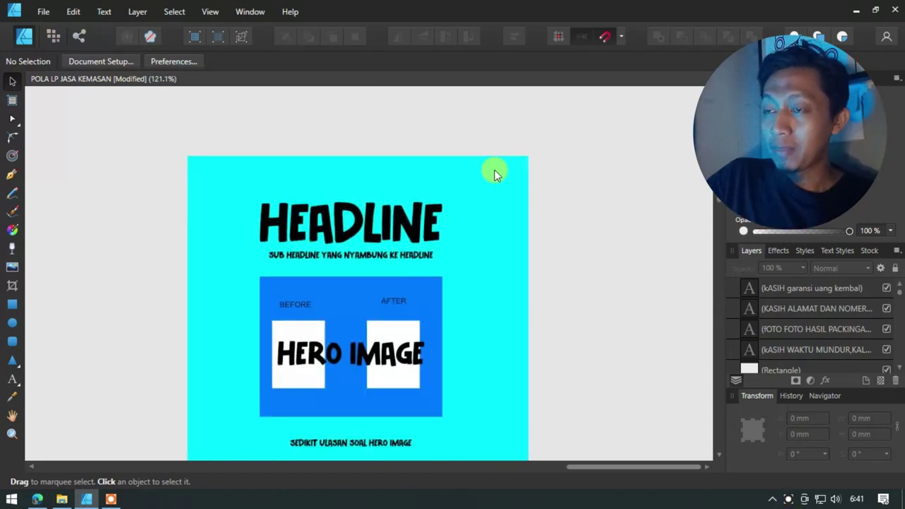
{"action": "scroll", "coordinate": [294, 183], "scroll_direction": "up", "scroll_amount": 1}
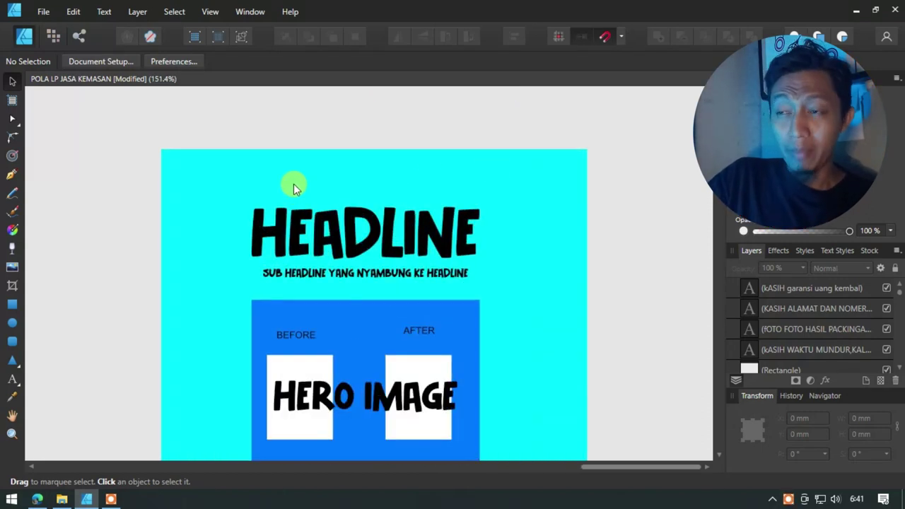
{"action": "left_click", "coordinate": [327, 234]}
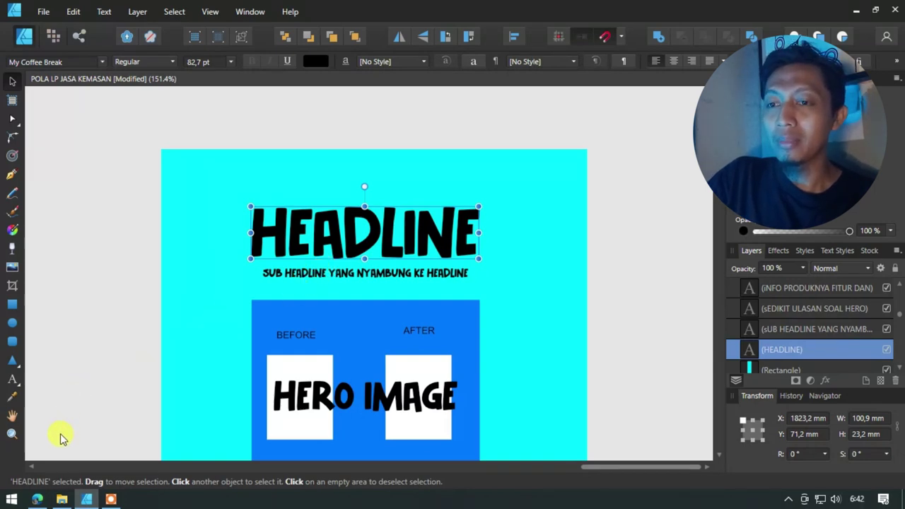
- Switch to Chrome, load youtube.com and maximize the browser window
{"action": "left_click", "coordinate": [11, 498]}
{"action": "left_click", "coordinate": [325, 240]}
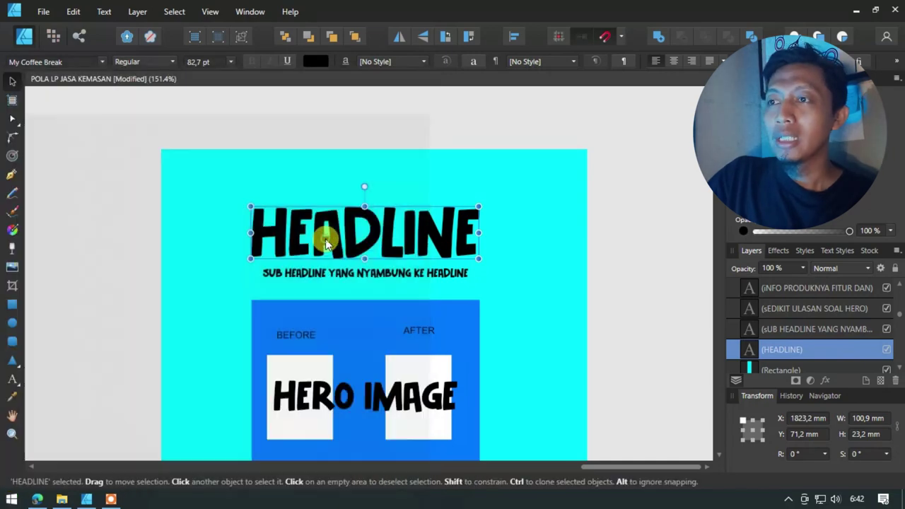
{"action": "left_click", "coordinate": [276, 219]}
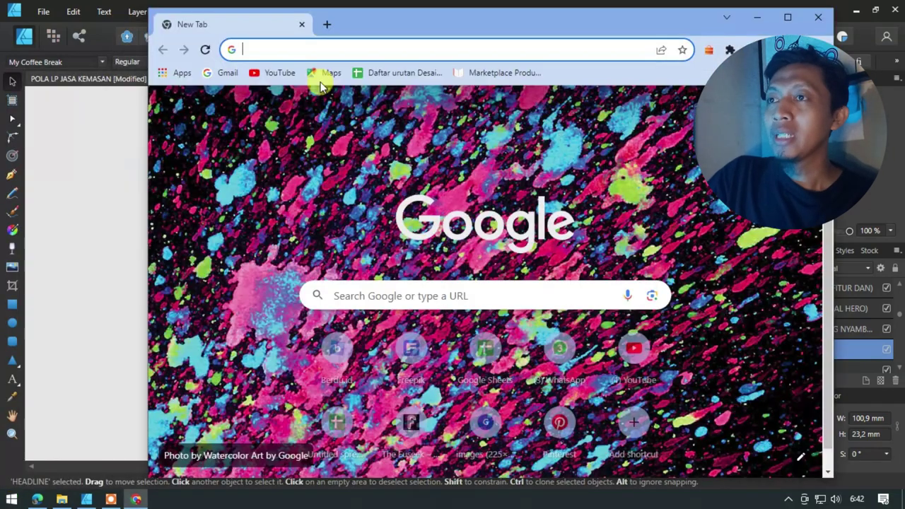
{"action": "left_click", "coordinate": [324, 47]}
{"action": "type", "text": "YOU"}
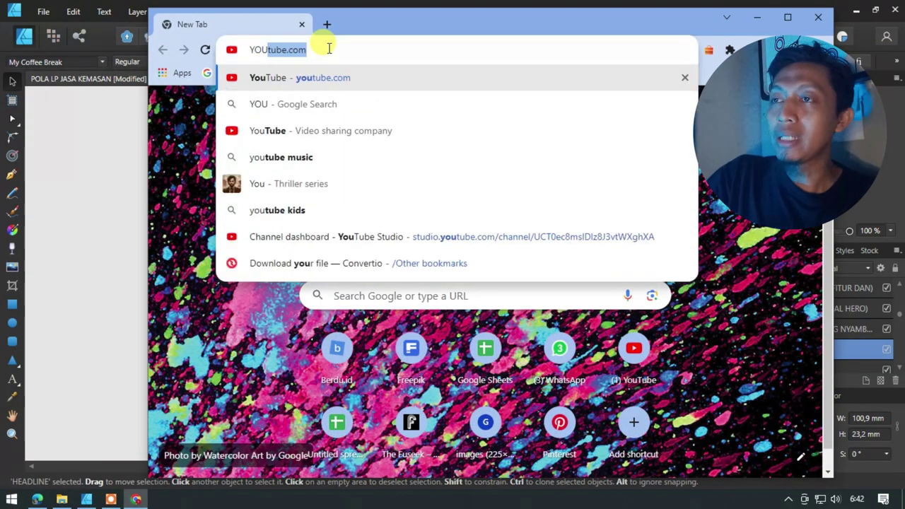
{"action": "key", "text": "Return"}
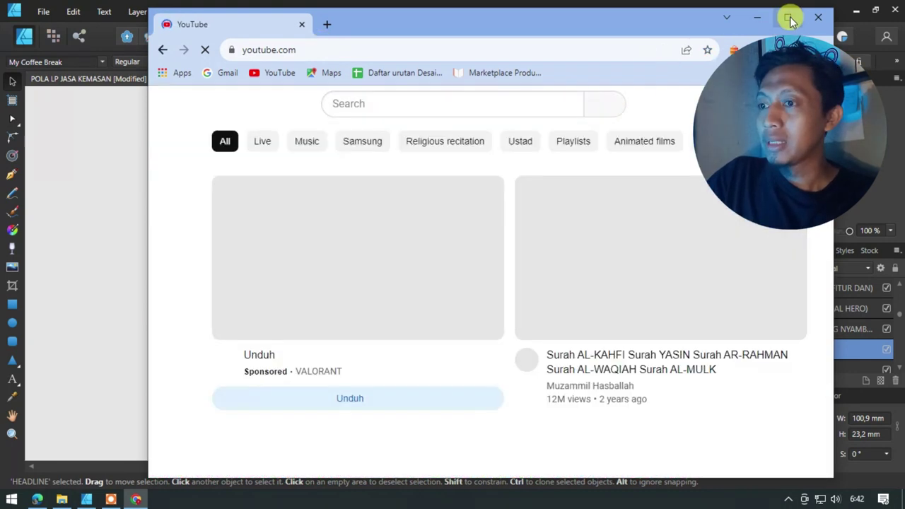
{"action": "left_click", "coordinate": [787, 17]}
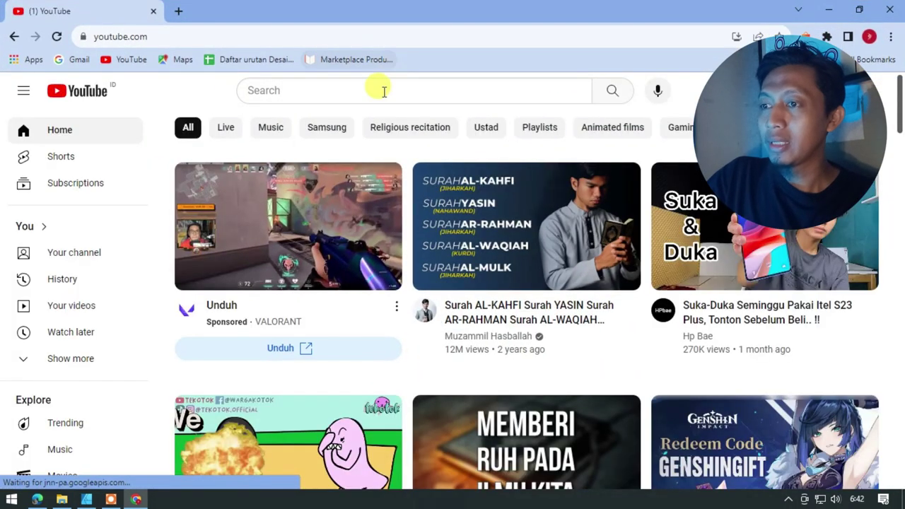
- Search YouTube for deddy corbuzier using the suggested query
{"action": "left_click", "coordinate": [382, 90]}
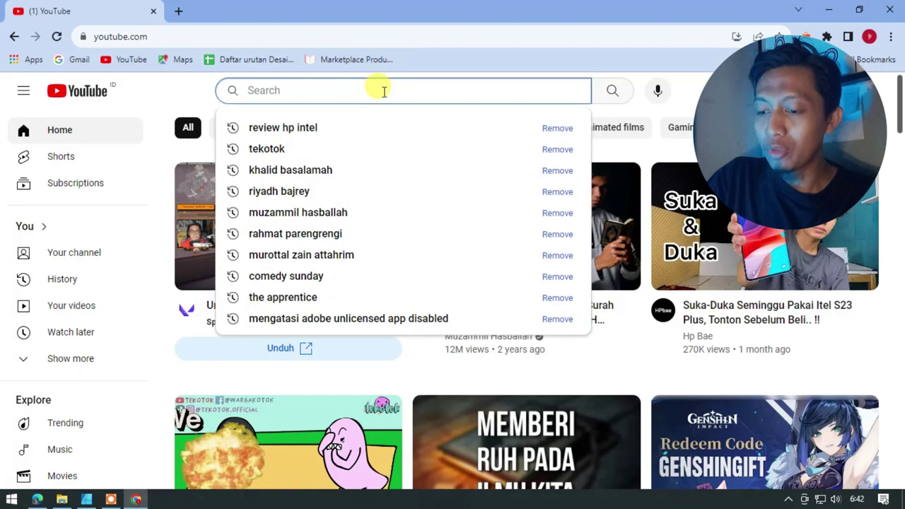
{"action": "type", "text": "dedy"}
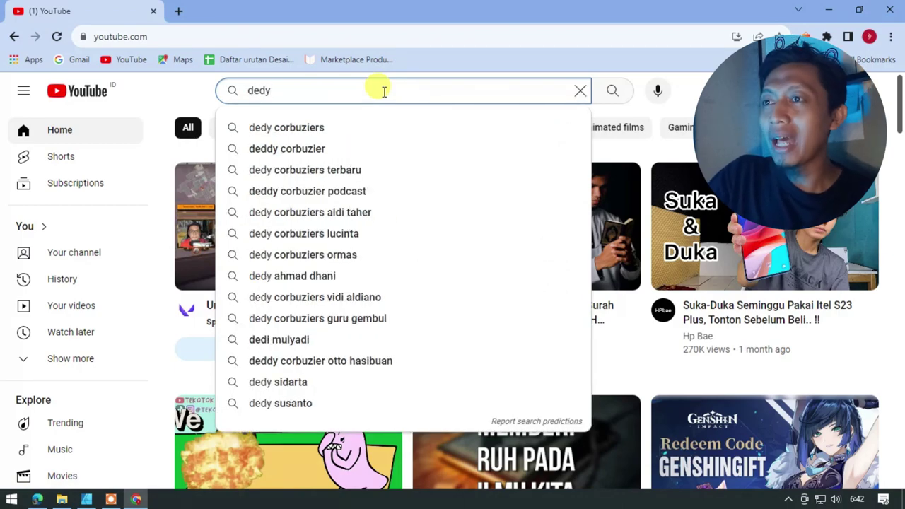
{"action": "left_click", "coordinate": [350, 154]}
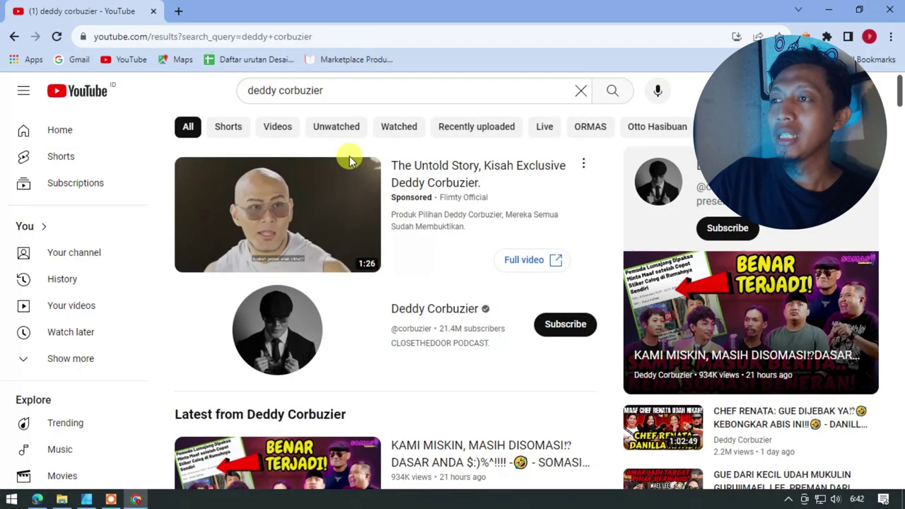
- Examine the video titles and thumbnail texts in the deddy corbuzier results as headline examples
{"action": "scroll", "coordinate": [346, 191], "scroll_direction": "down", "scroll_amount": 4}
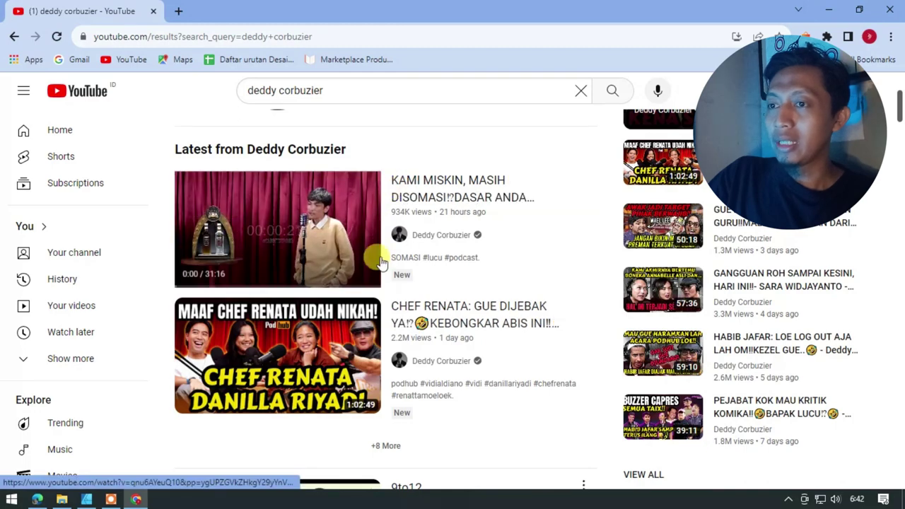
{"action": "scroll", "coordinate": [383, 324], "scroll_direction": "down", "scroll_amount": 6}
{"action": "scroll", "coordinate": [384, 325], "scroll_direction": "down", "scroll_amount": 6}
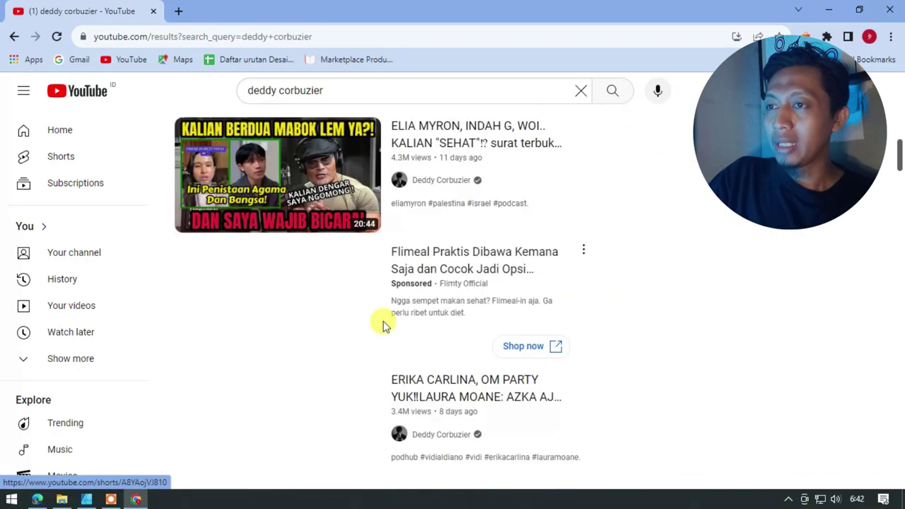
{"action": "scroll", "coordinate": [579, 352], "scroll_direction": "down", "scroll_amount": 7}
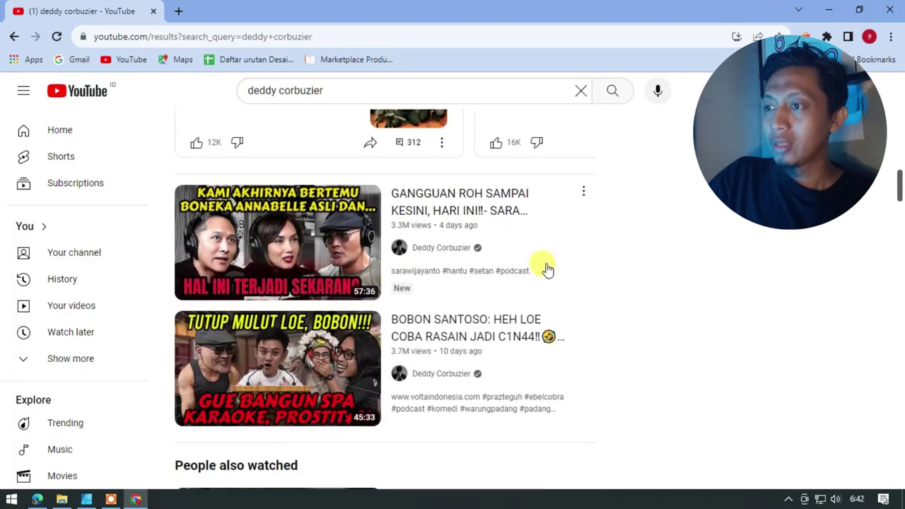
{"action": "scroll", "coordinate": [544, 296], "scroll_direction": "down", "scroll_amount": 1}
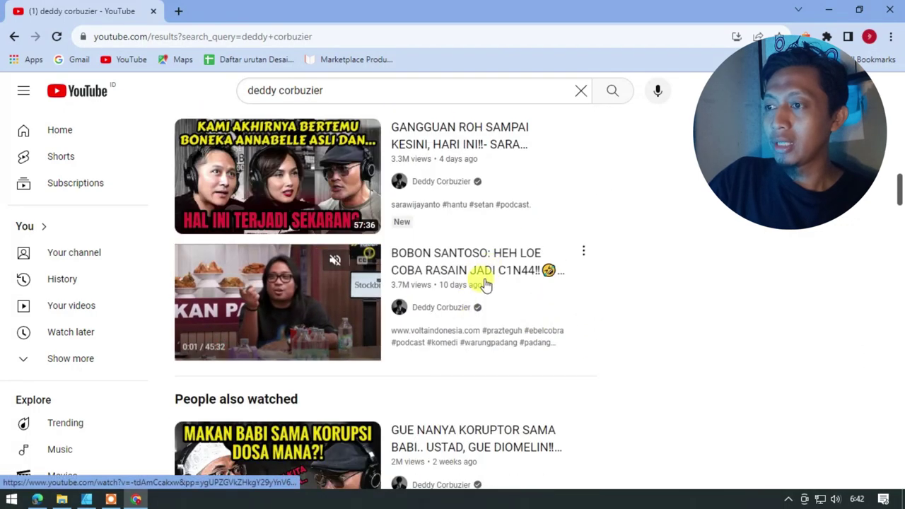
{"action": "scroll", "coordinate": [480, 290], "scroll_direction": "down", "scroll_amount": 3}
{"action": "scroll", "coordinate": [470, 375], "scroll_direction": "down", "scroll_amount": 3}
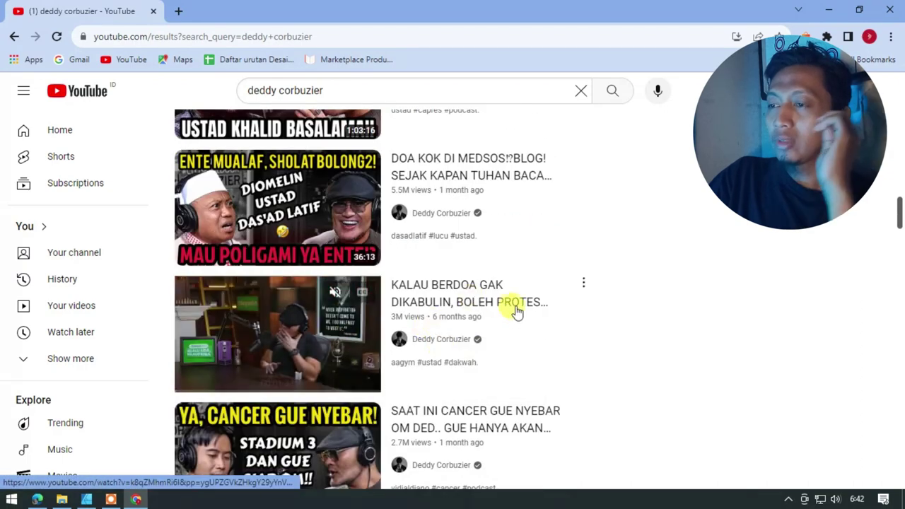
{"action": "scroll", "coordinate": [497, 354], "scroll_direction": "down", "scroll_amount": 2}
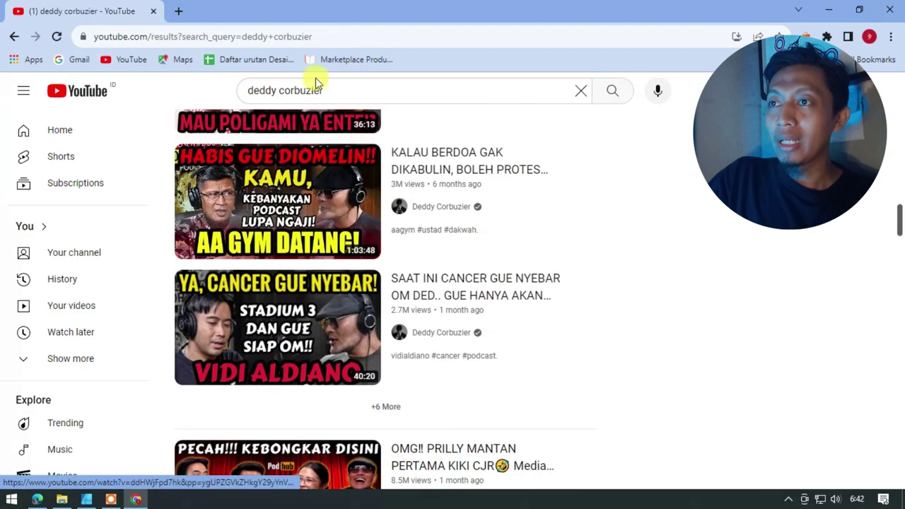
- Search YouTube for kasisolusi to compare its headlines, and return to the landing page document in Affinity Designer
{"action": "left_click", "coordinate": [231, 94]}
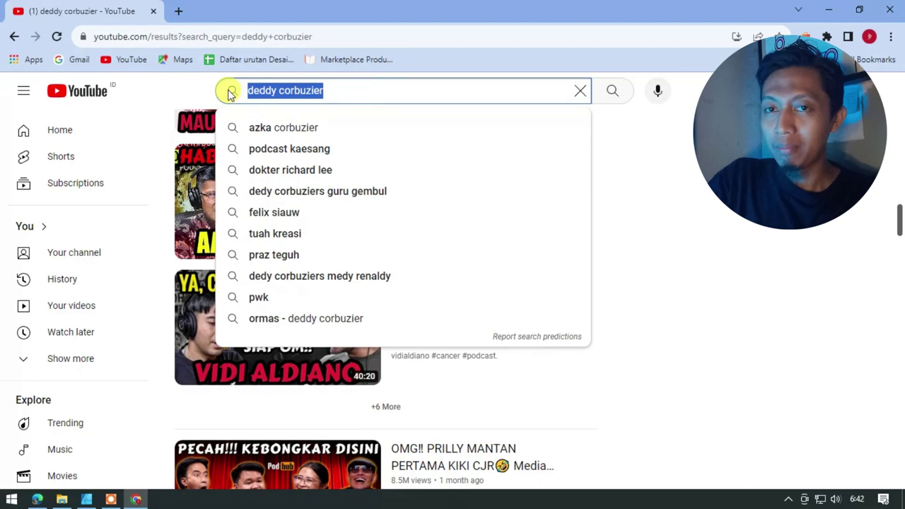
{"action": "type", "text": "kasi so"}
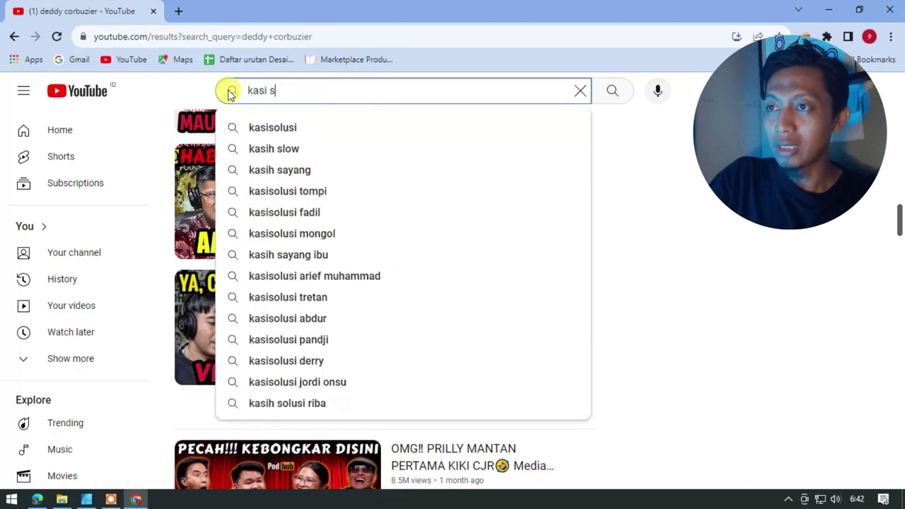
{"action": "left_click", "coordinate": [235, 128]}
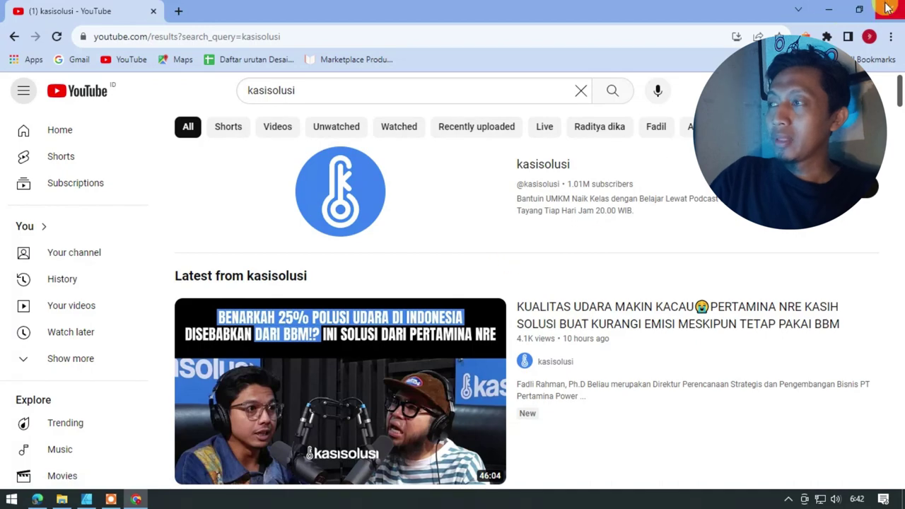
{"action": "left_click", "coordinate": [829, 11]}
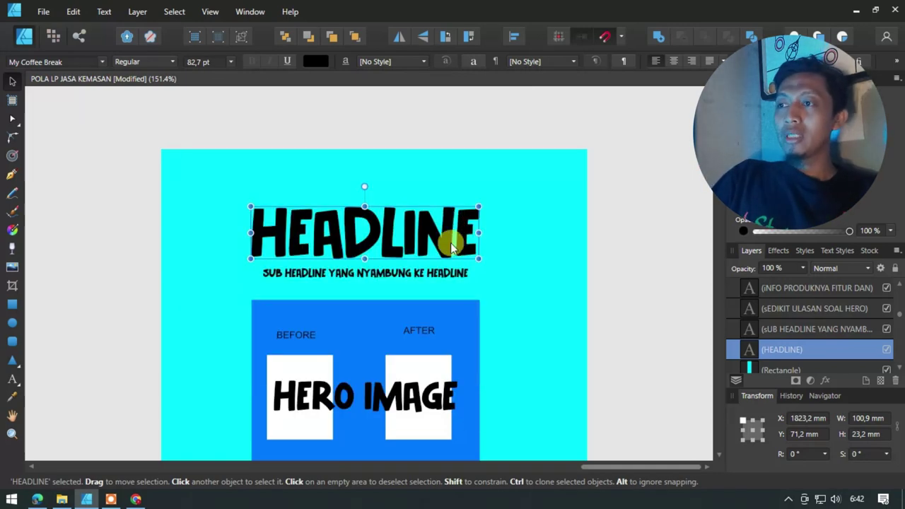
- Replace the HEADLINE placeholder text with "CARA KEREN TANPA ROGOH KOCEK HASIL GAJI KEMAREN"
{"action": "double_click", "coordinate": [452, 243]}
{"action": "double_click", "coordinate": [446, 240]}
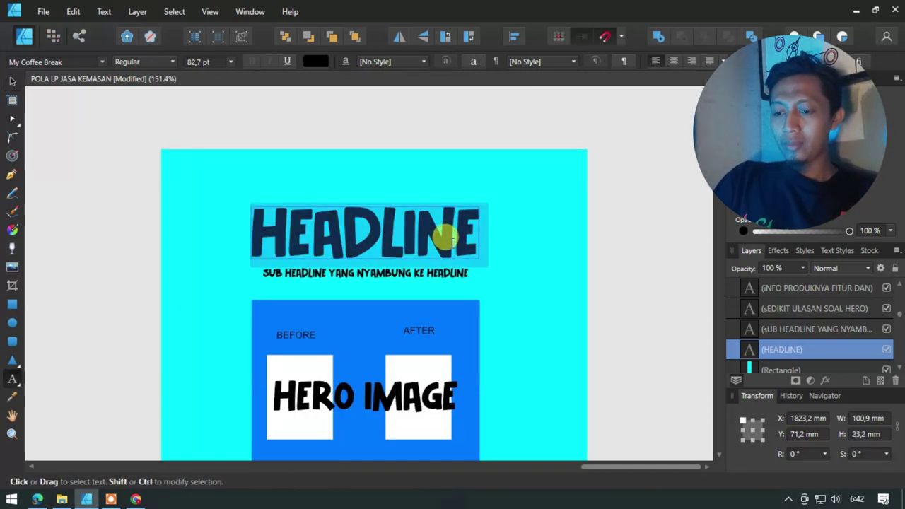
{"action": "type", "text": "CARA KEREN"}
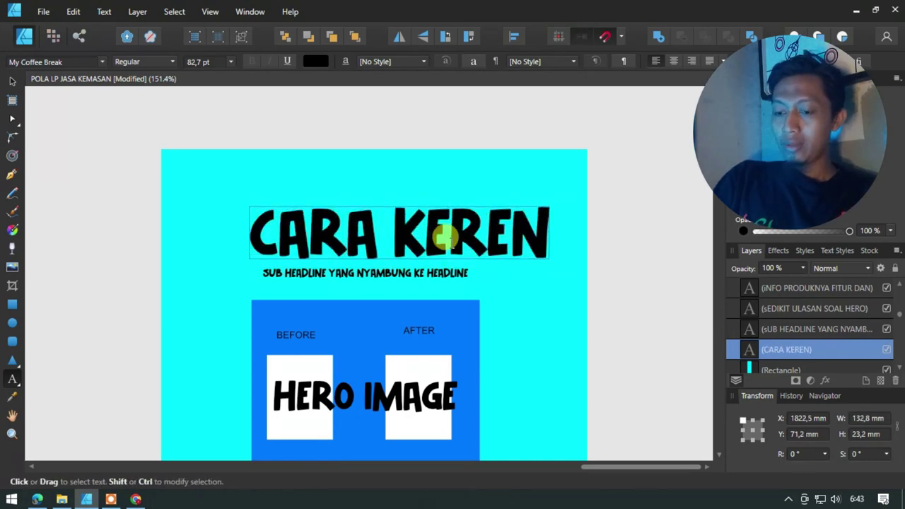
{"action": "type", "text": " BA"}
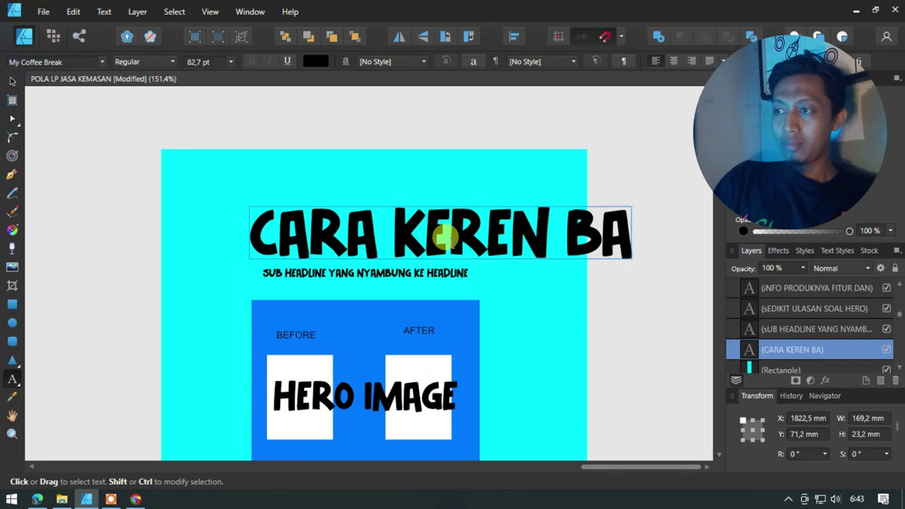
{"action": "type", "text": "IAR"}
{"action": "key", "text": "BackSpace"}
{"action": "key", "text": "BackSpace"}
{"action": "key", "text": "BackSpace"}
{"action": "key", "text": "BackSpace"}
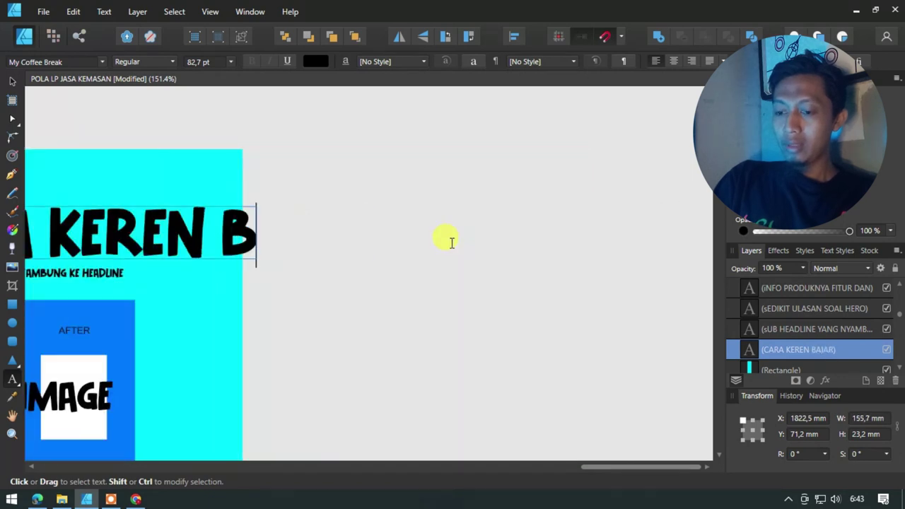
{"action": "key", "text": "BackSpace"}
{"action": "type", "text": "TANPA "}
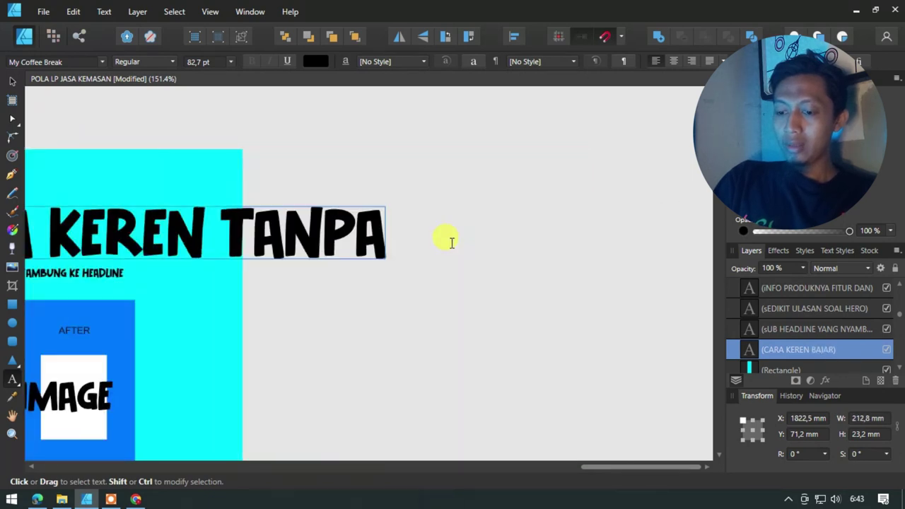
{"action": "type", "text": "ROGOH "}
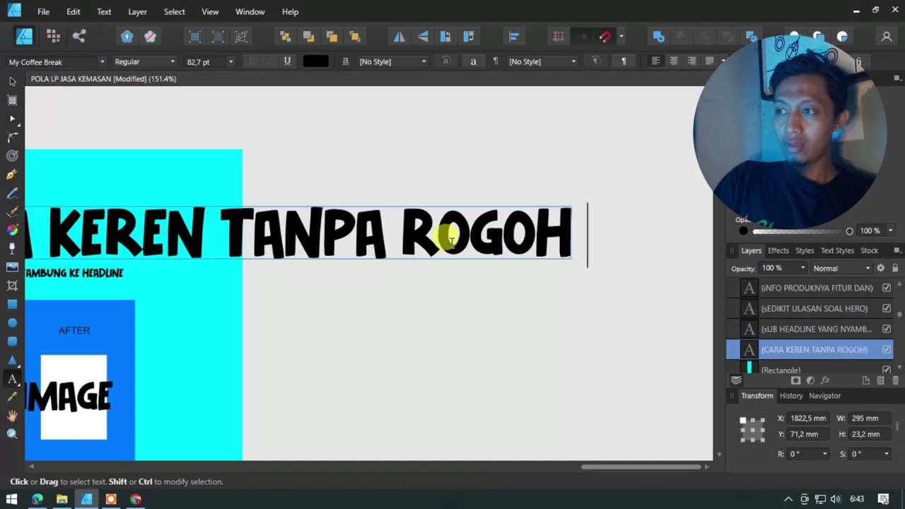
{"action": "type", "text": "KOCEK"}
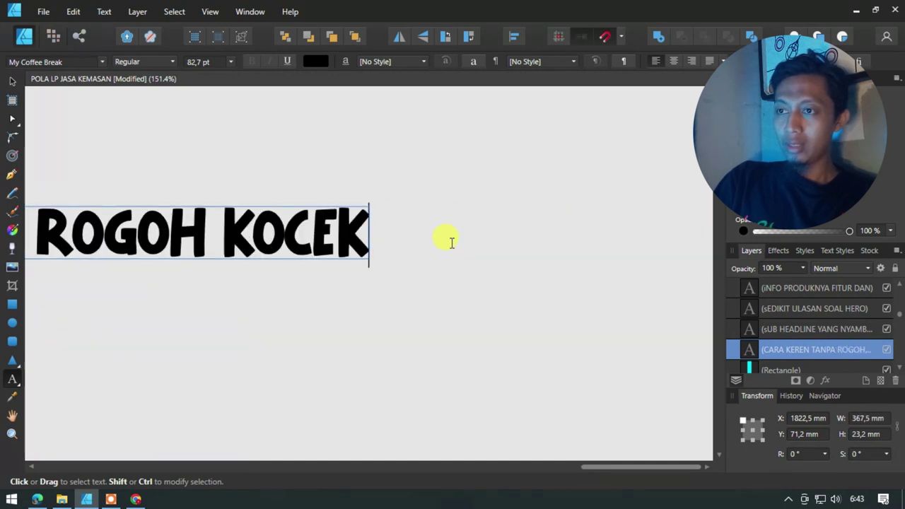
{"action": "type", "text": " HA"}
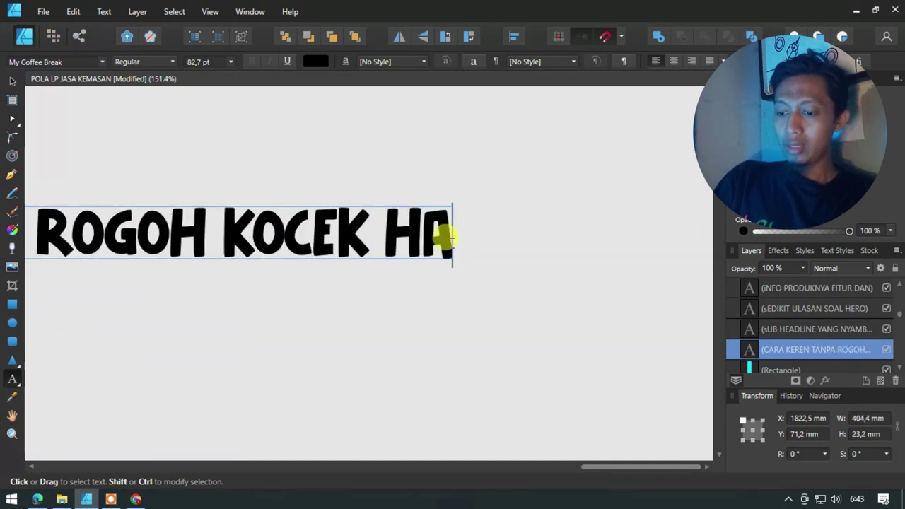
{"action": "type", "text": "SIL GAJI KEMAREN"}
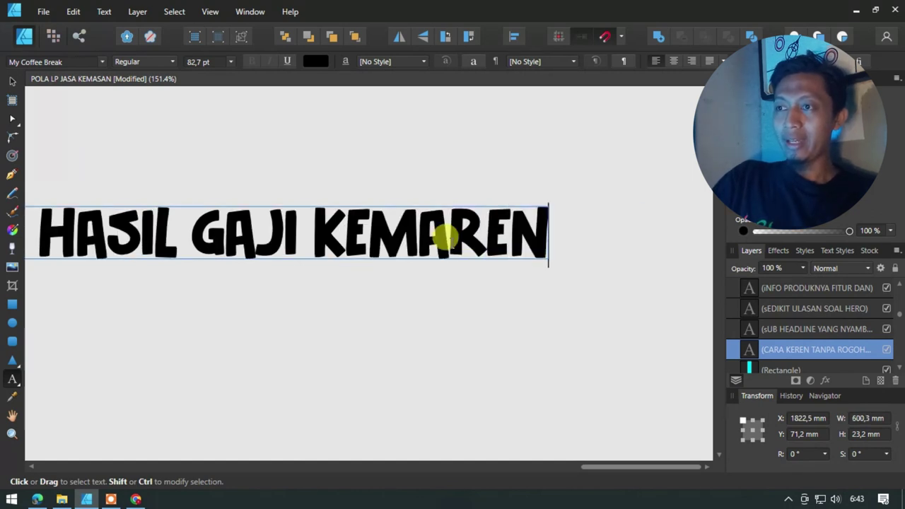
- Split the headline into two lines, with the second line starting at KOCEK
{"action": "scroll", "coordinate": [445, 240], "scroll_direction": "down", "scroll_amount": 4}
{"action": "scroll", "coordinate": [371, 241], "scroll_direction": "left", "scroll_amount": 3}
{"action": "key", "text": "Escape"}
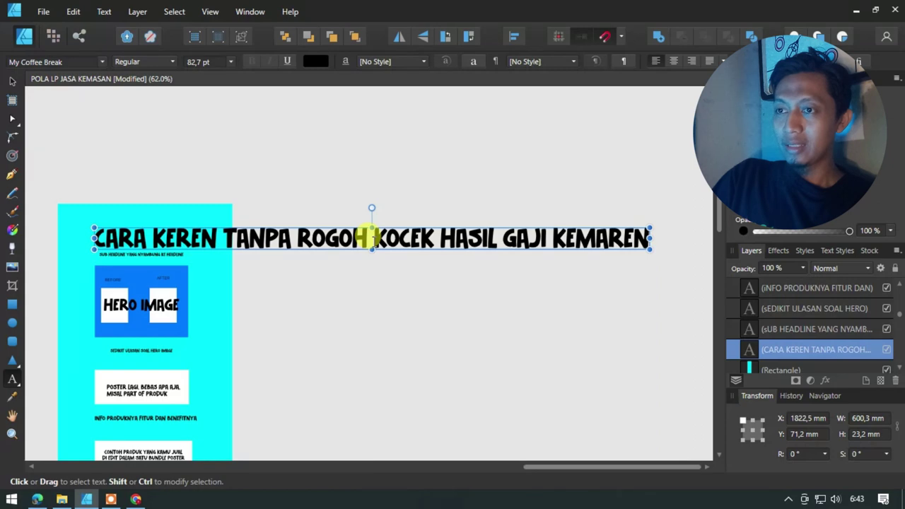
{"action": "left_click", "coordinate": [371, 237]}
{"action": "key", "text": "Return"}
{"action": "left_click", "coordinate": [12, 80]}
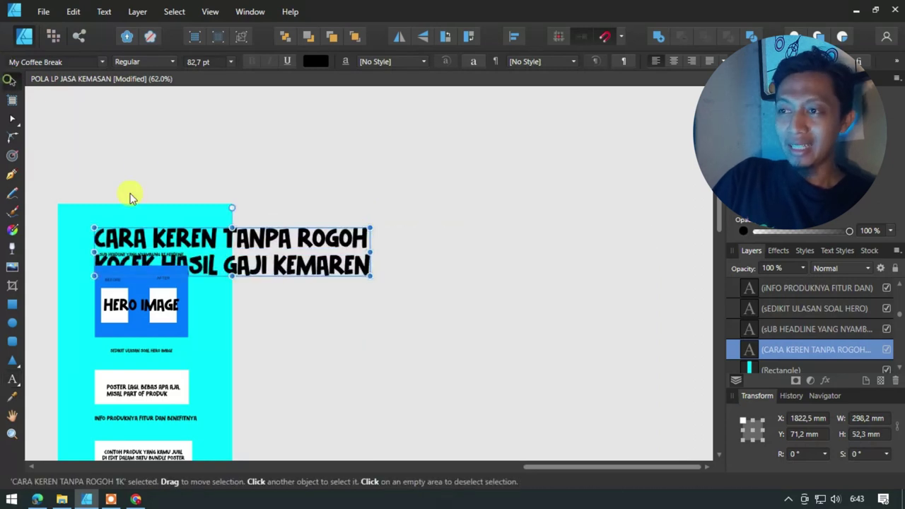
- Scale the two-line headline down proportionally to about 106 mm wide so it fits above the sub headline
{"action": "left_click_drag", "start_coordinate": [368, 276], "coordinate": [195, 230]}
{"action": "scroll", "coordinate": [105, 230], "scroll_direction": "up", "scroll_amount": 3}
{"action": "scroll", "coordinate": [101, 230], "scroll_direction": "left", "scroll_amount": 2}
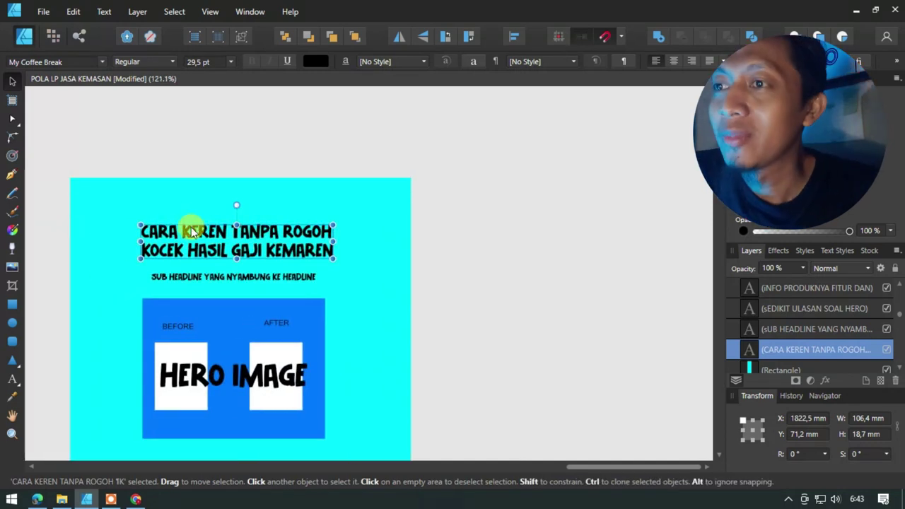
- Nudge the two-line headline slightly left and down so it sits centred above the sub headline
{"action": "left_click_drag", "start_coordinate": [191, 231], "coordinate": [185, 233]}
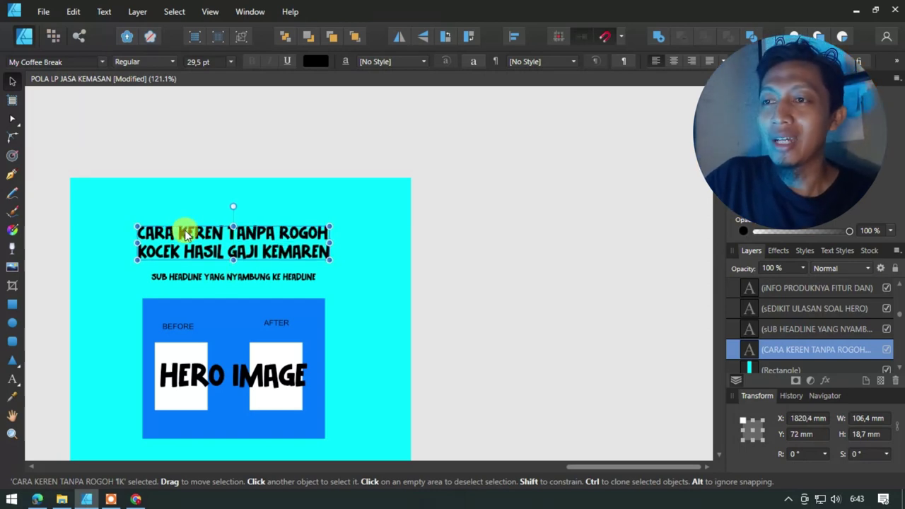
- Replace the sub headline placeholder text with "SERIUSAN...GAK SAMPE 200RB"
{"action": "scroll", "coordinate": [196, 284], "scroll_direction": "up", "scroll_amount": 2}
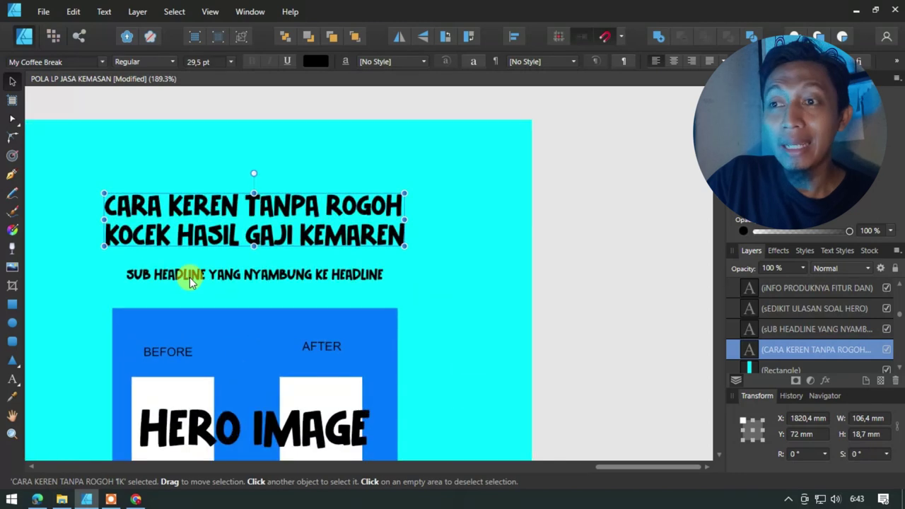
{"action": "left_click", "coordinate": [189, 277]}
{"action": "double_click", "coordinate": [190, 277]}
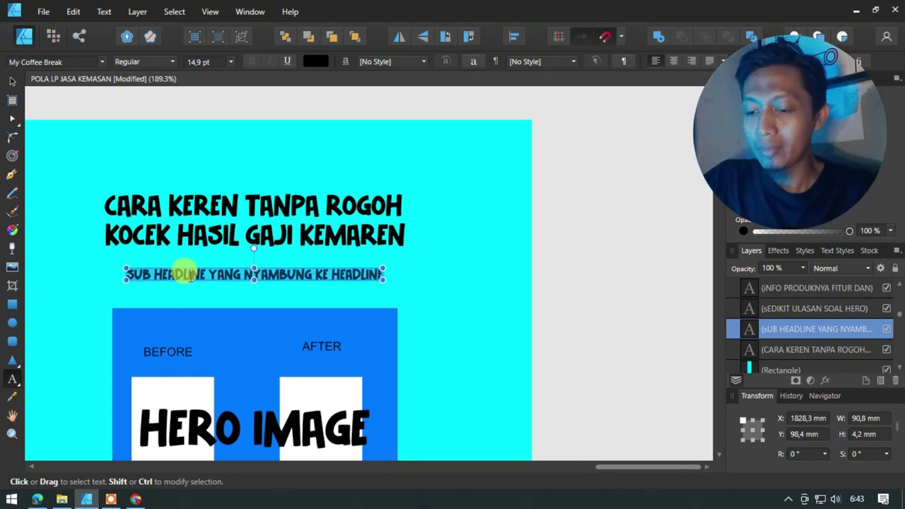
{"action": "type", "text": "SERIUSAN...INI"}
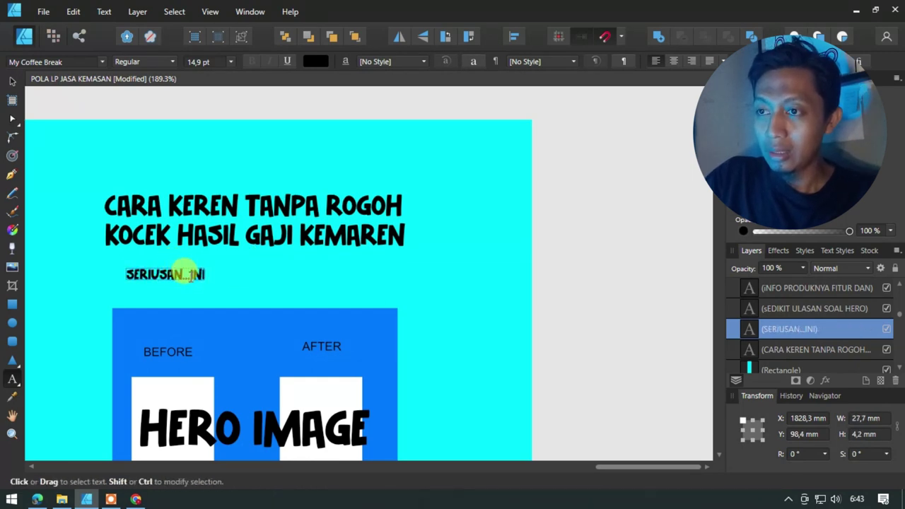
{"action": "key", "text": "BackSpace"}
{"action": "key", "text": "BackSpace"}
{"action": "key", "text": "BackSpace"}
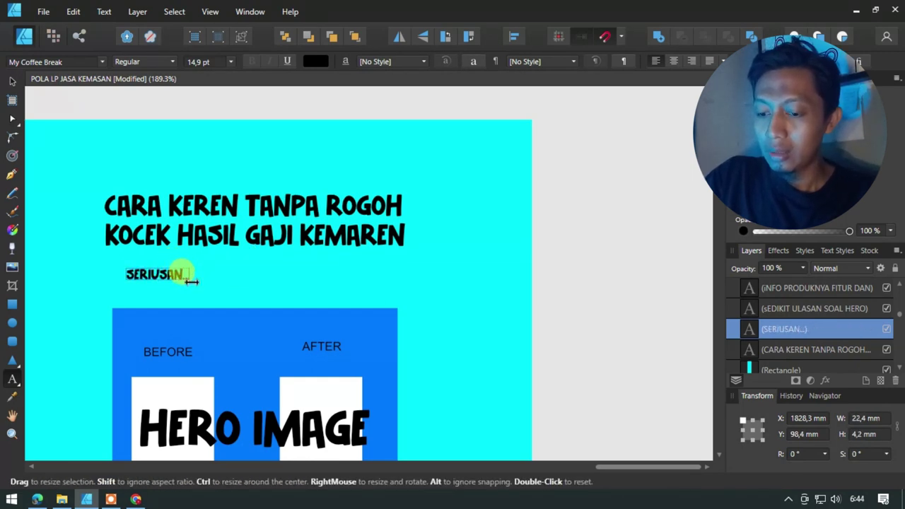
{"action": "type", "text": "GAK"}
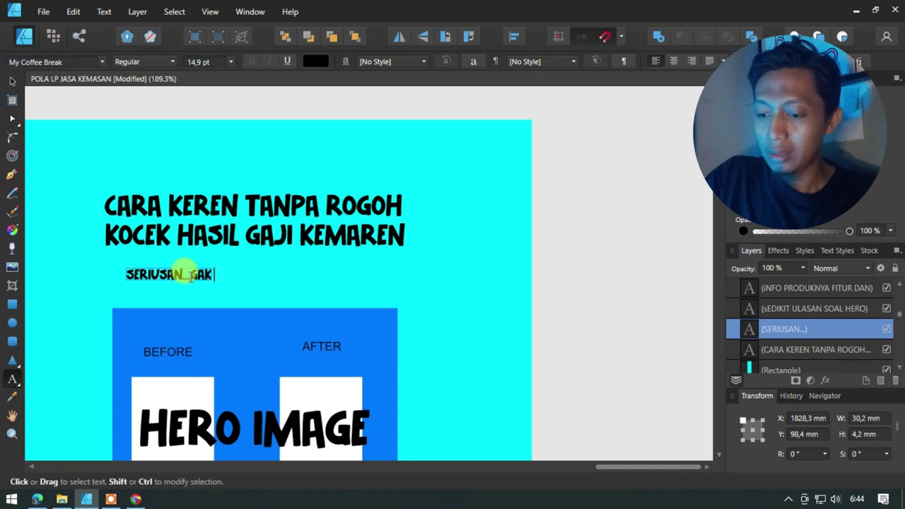
{"action": "type", "text": " SAMPE 200 RB"}
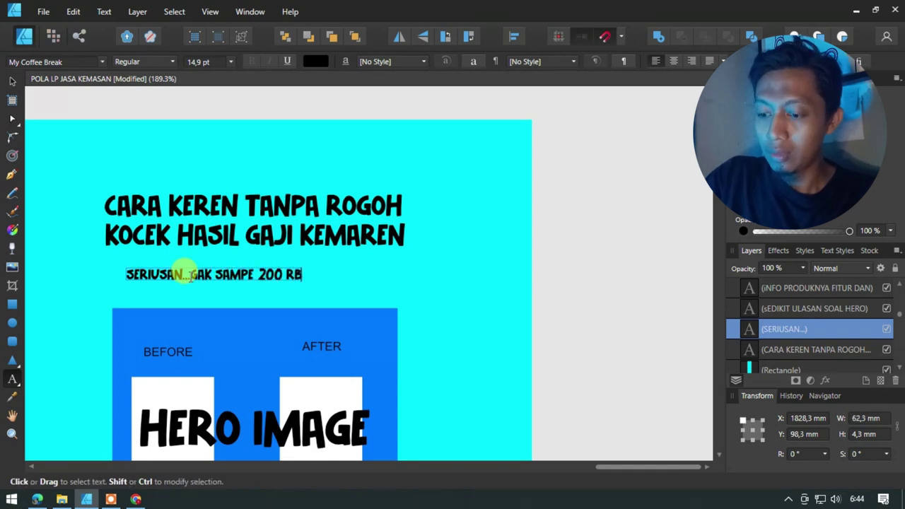
{"action": "key", "text": "BackSpace"}
{"action": "key", "text": "BackSpace"}
{"action": "key", "text": "BackSpace"}
{"action": "type", "text": "RB"}
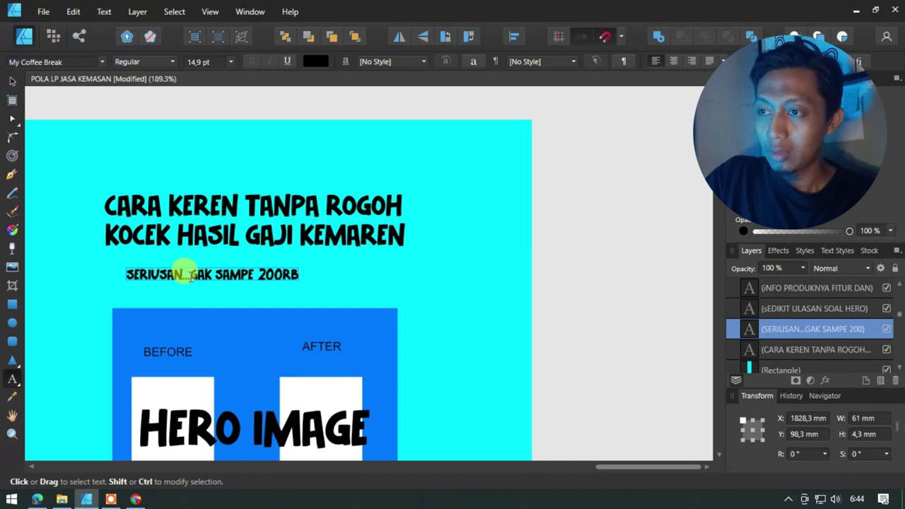
- Continue the sub headline with ", KAMU UDAH BISA PUNYA TAS KEREN" and a second line "KAYA BRAND TERKENAL DAN JADI MIRIP ARTIS IDOLAMU..."
{"action": "type", "text": ". KAMU UDAH BISA"}
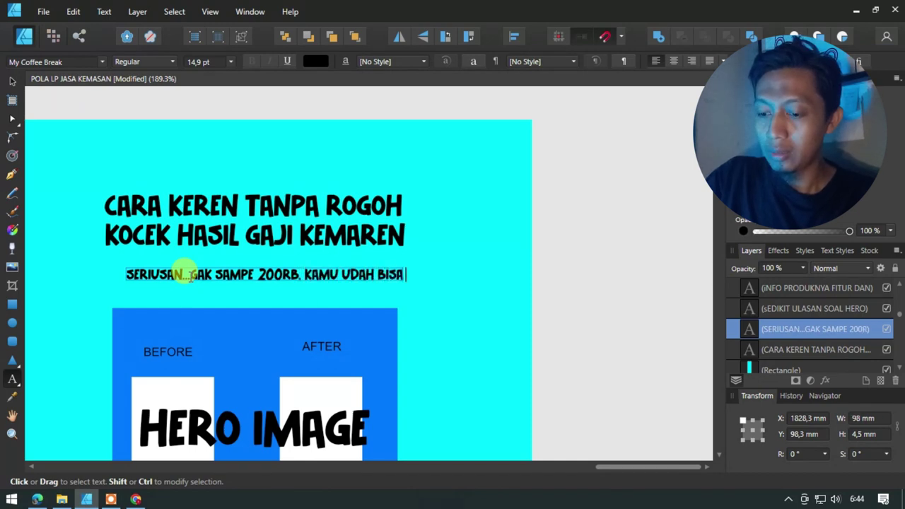
{"action": "type", "text": " PUNYA T"}
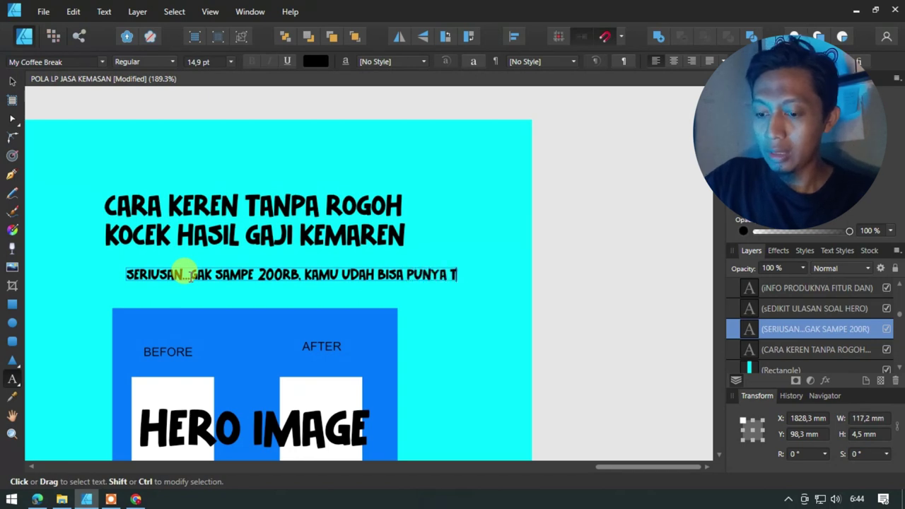
{"action": "type", "text": "AS KEREN "}
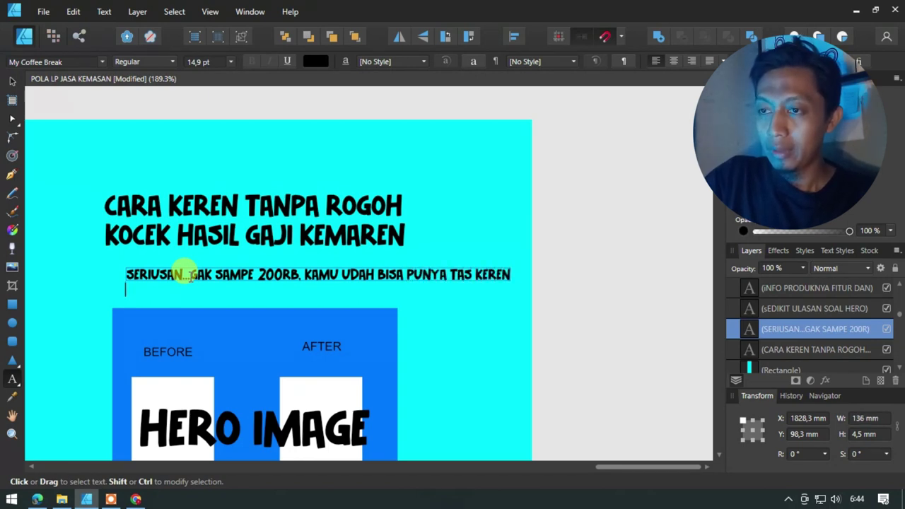
{"action": "type", "text": "KAYA BRAND TE"}
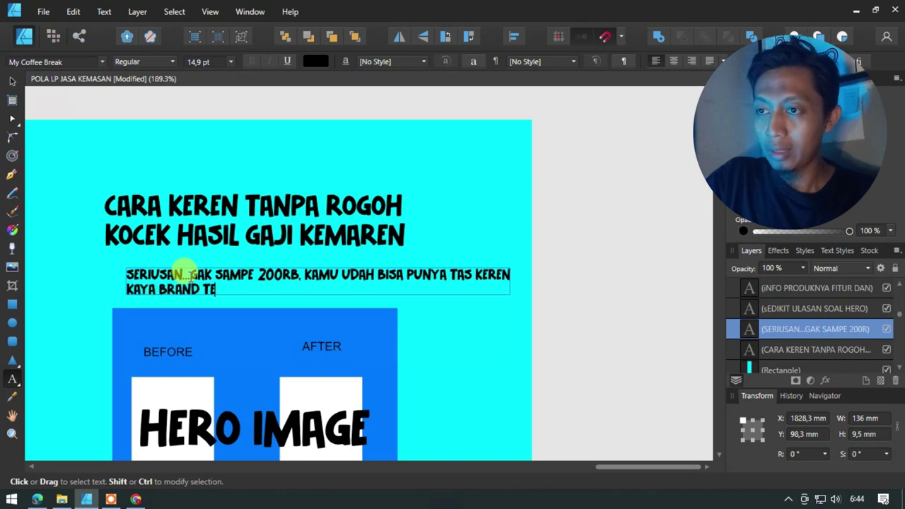
{"action": "type", "text": "RKENAL"}
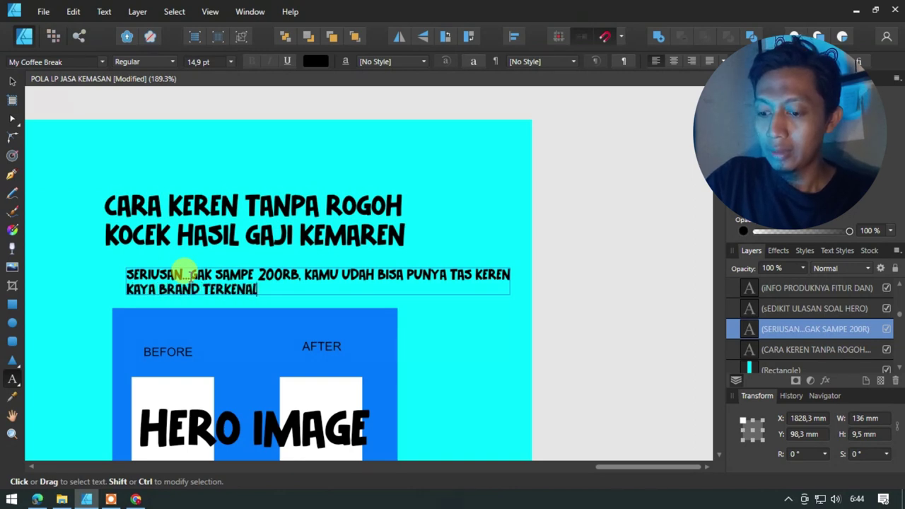
{"action": "type", "text": " DAN JADI MIRIP ARTIS IDOLA"}
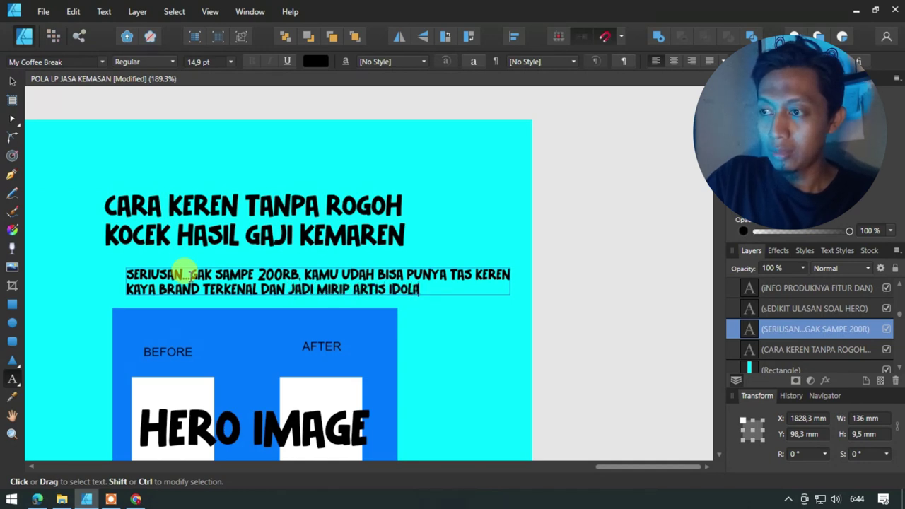
{"action": "type", "text": "U..."}
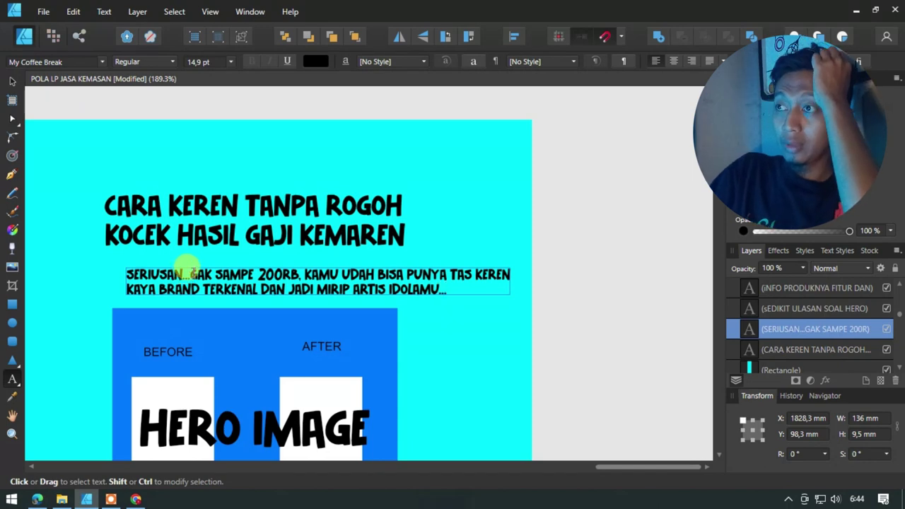
- Centre-align the two-line sub headline and move it left so it sits centred beneath the headline
{"action": "left_click", "coordinate": [669, 62]}
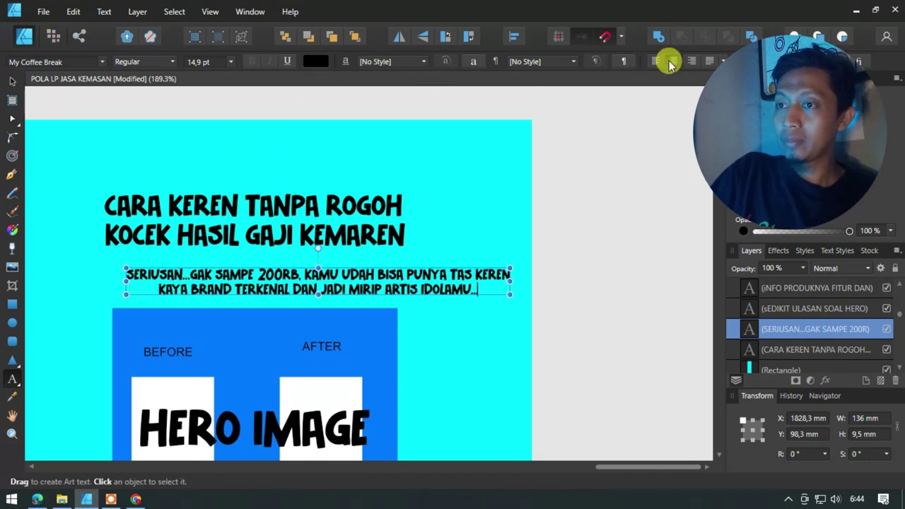
{"action": "key", "text": "ctrl+a"}
{"action": "left_click", "coordinate": [12, 81]}
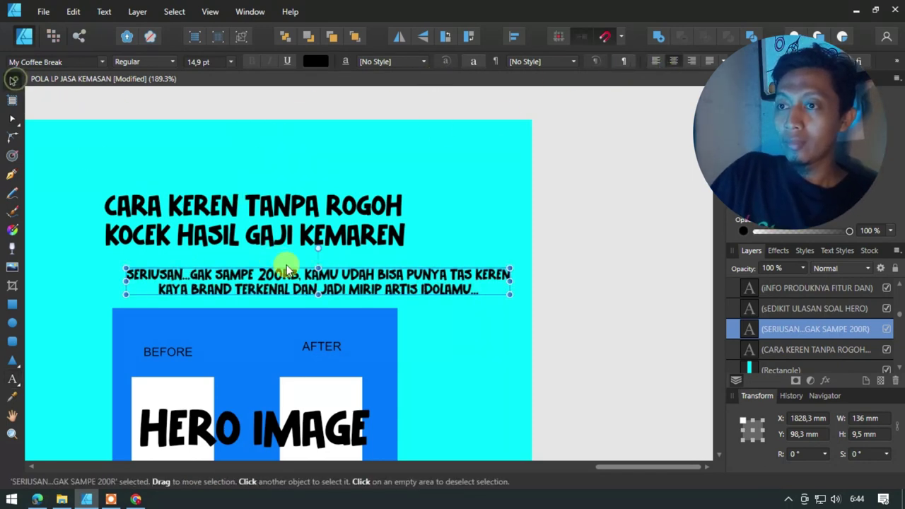
{"action": "left_click_drag", "start_coordinate": [291, 263], "coordinate": [233, 273]}
{"action": "scroll", "coordinate": [232, 269], "scroll_direction": "up", "scroll_amount": 2}
{"action": "scroll", "coordinate": [159, 270], "scroll_direction": "down", "scroll_amount": 3}
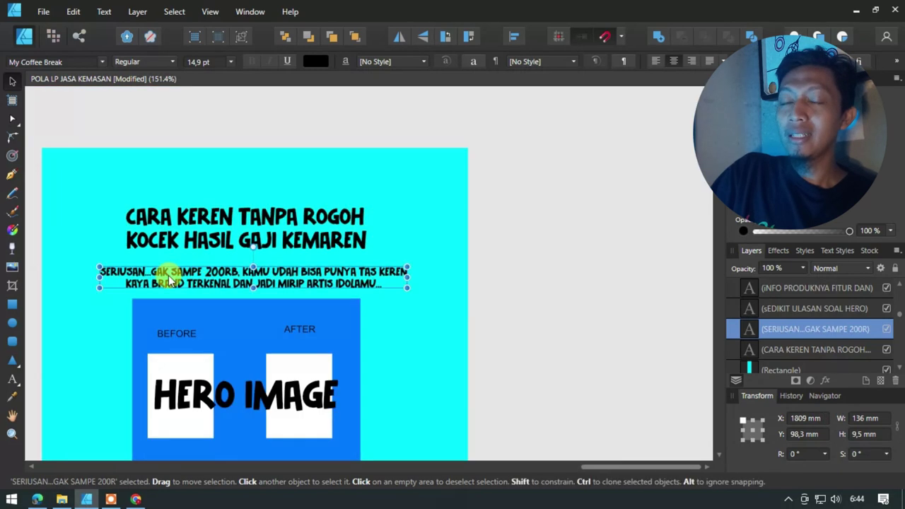
- Examine the before/after hero image block and the short hero image review text placeholder beneath it
{"action": "scroll", "coordinate": [192, 300], "scroll_direction": "down", "scroll_amount": 1}
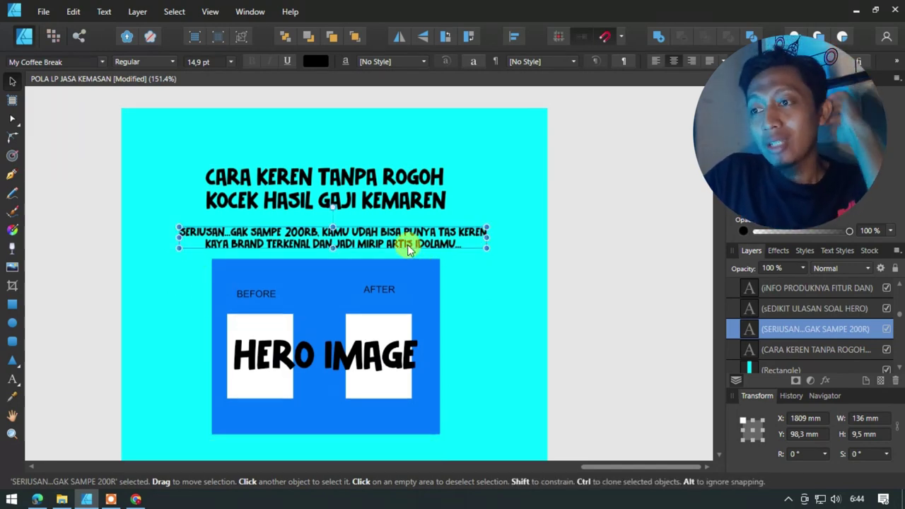
{"action": "scroll", "coordinate": [284, 290], "scroll_direction": "down", "scroll_amount": 2}
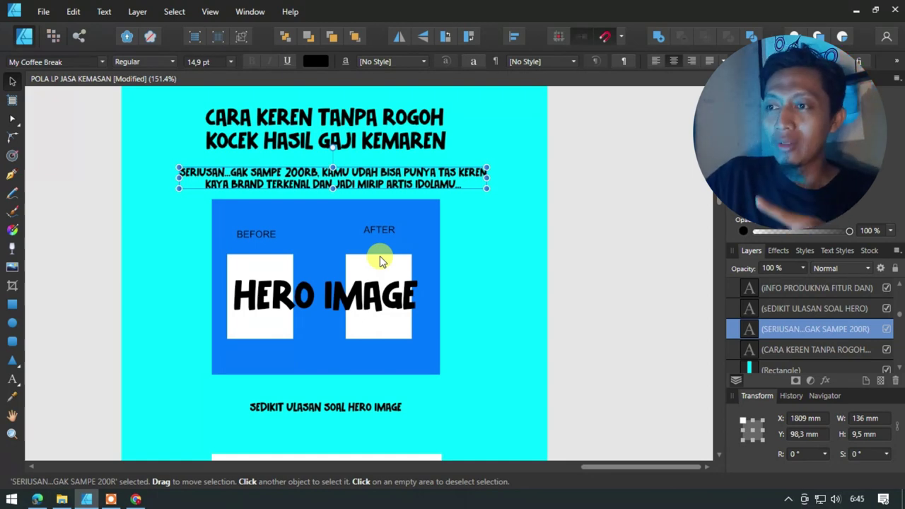
{"action": "left_click", "coordinate": [422, 242]}
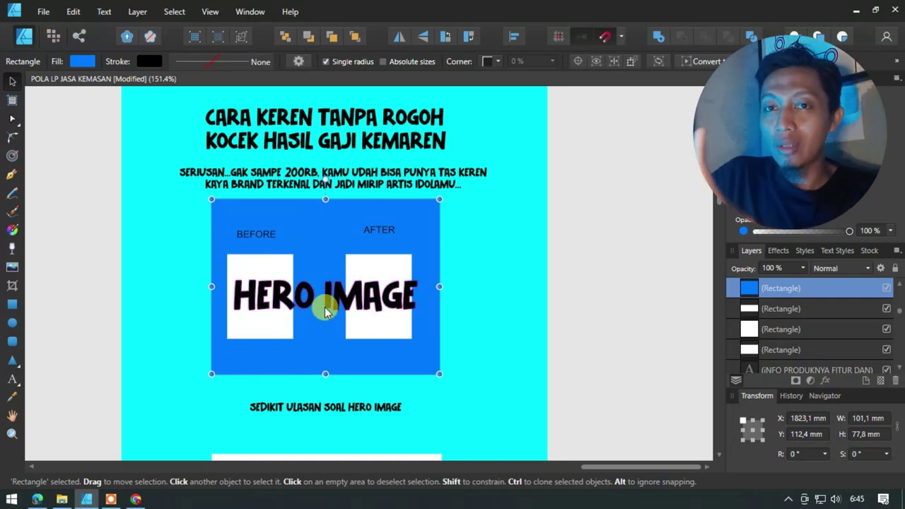
{"action": "scroll", "coordinate": [325, 311], "scroll_direction": "down", "scroll_amount": 1}
{"action": "scroll", "coordinate": [325, 312], "scroll_direction": "down", "scroll_amount": 3}
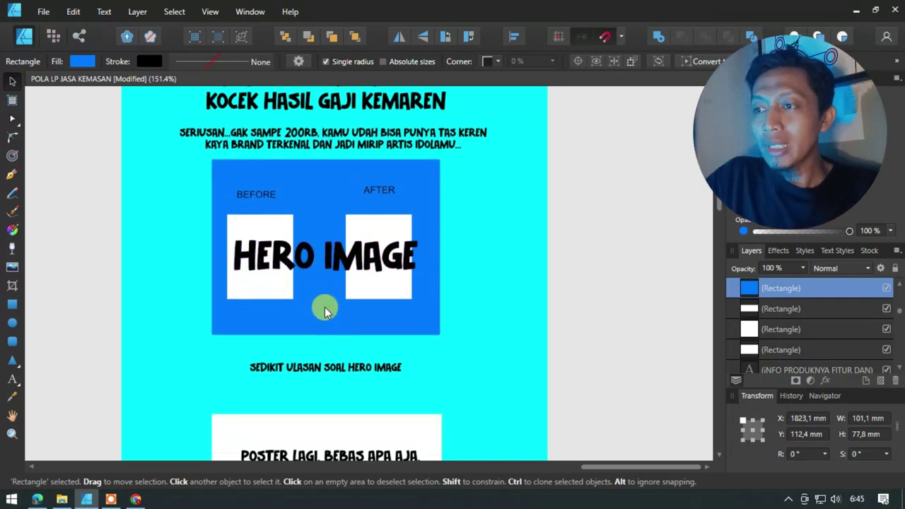
{"action": "left_click", "coordinate": [282, 332]}
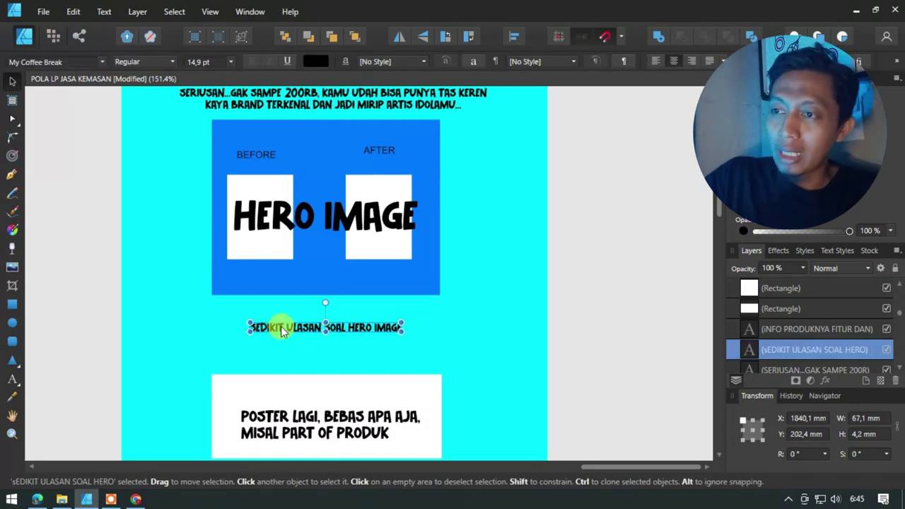
{"action": "scroll", "coordinate": [269, 325], "scroll_direction": "down", "scroll_amount": 1}
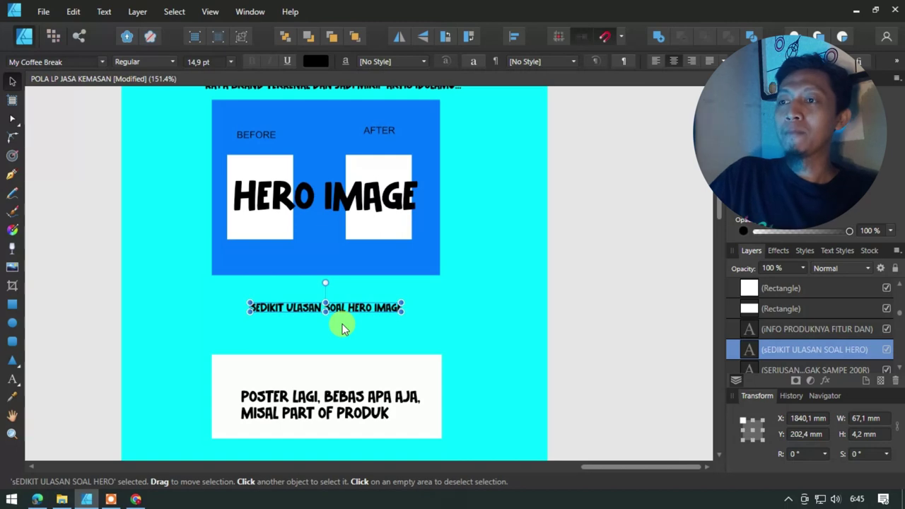
{"action": "scroll", "coordinate": [342, 327], "scroll_direction": "down", "scroll_amount": 1}
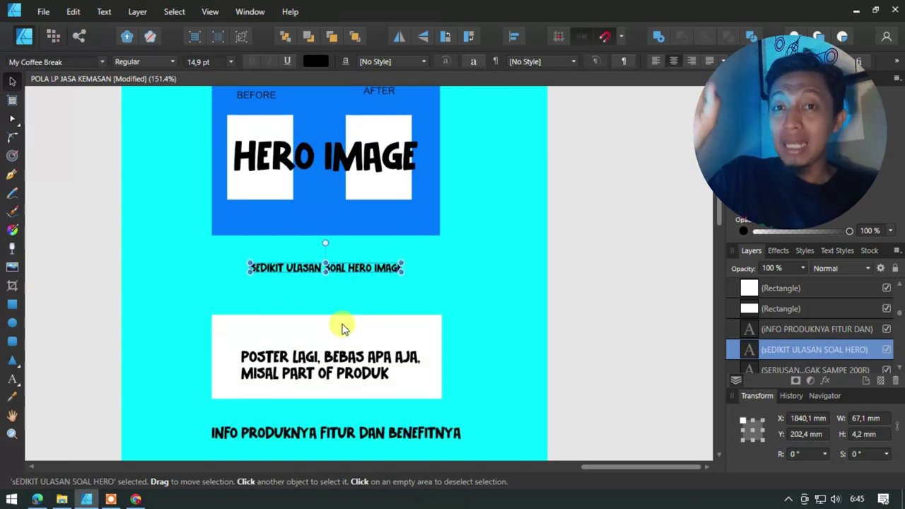
{"action": "scroll", "coordinate": [342, 327], "scroll_direction": "down", "scroll_amount": 2}
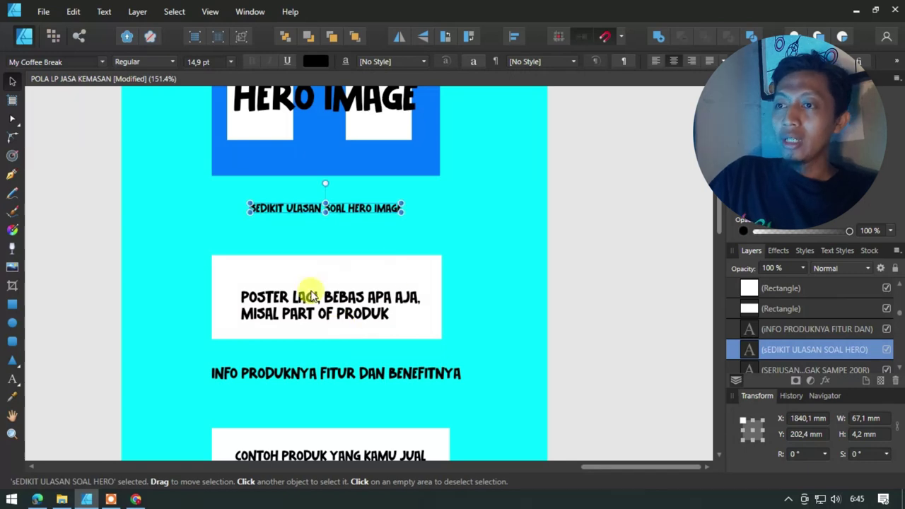
- Examine the poster block, the product features and benefits text, the product example or testimonial block, and the photo statement placeholder
{"action": "left_click", "coordinate": [340, 277]}
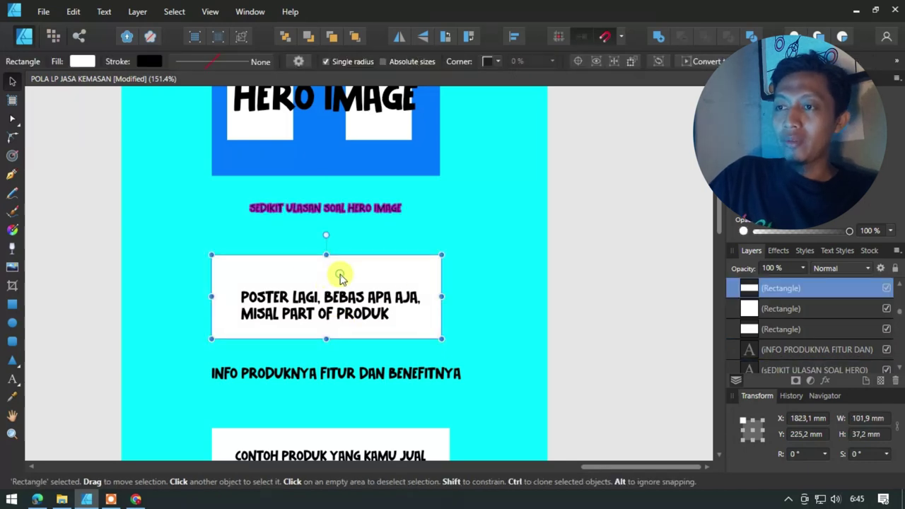
{"action": "left_click", "coordinate": [287, 300]}
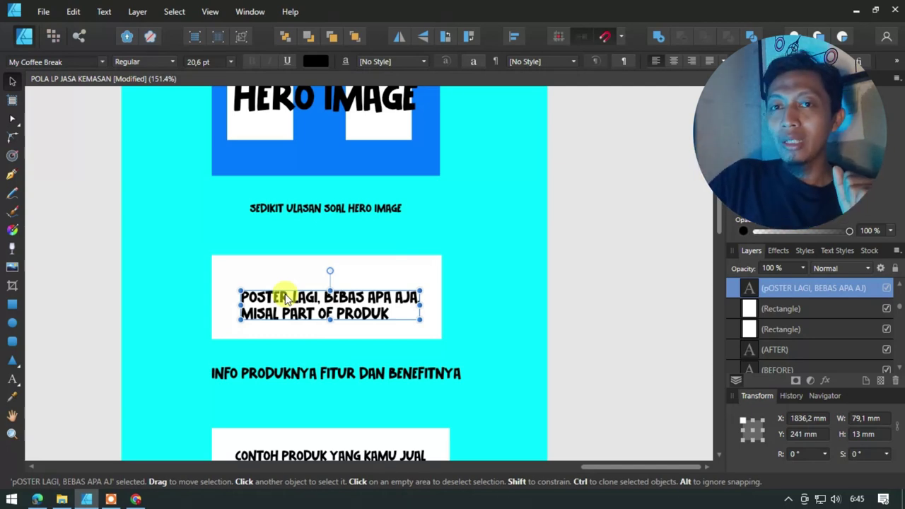
{"action": "scroll", "coordinate": [286, 299], "scroll_direction": "down", "scroll_amount": 1}
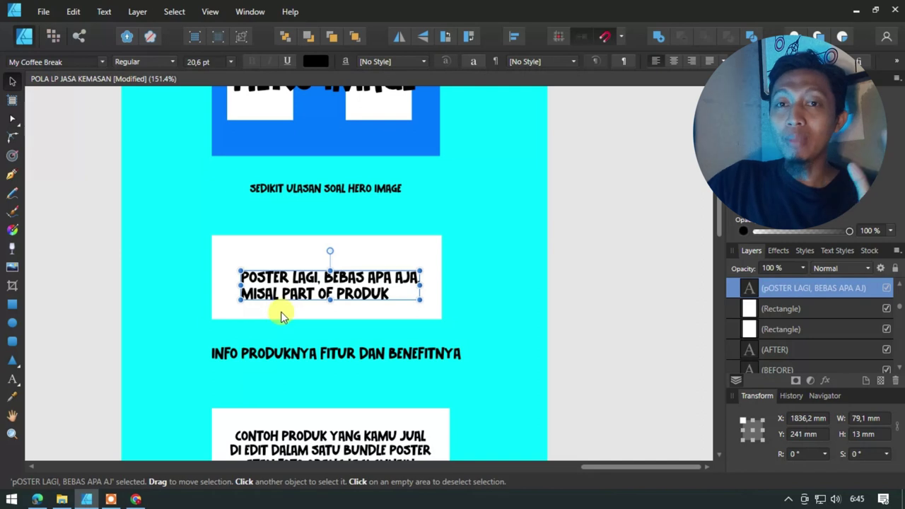
{"action": "scroll", "coordinate": [280, 312], "scroll_direction": "down", "scroll_amount": 3}
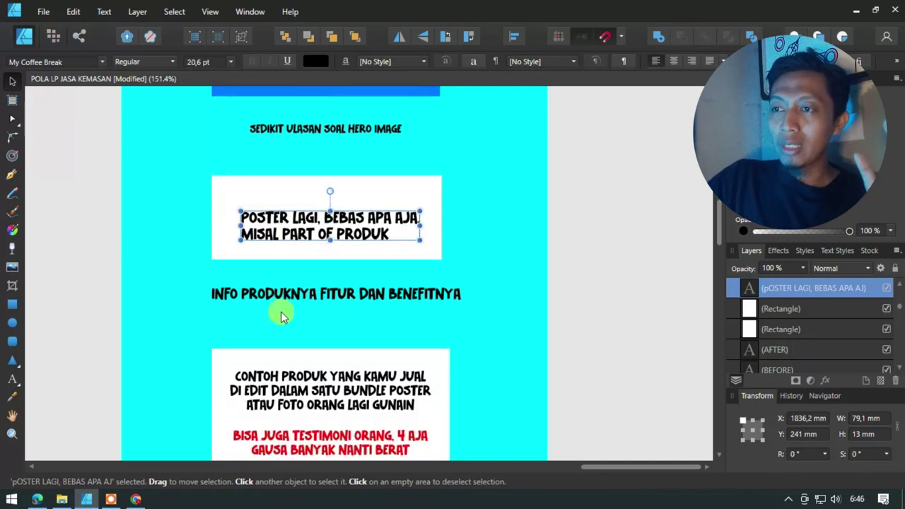
{"action": "left_click", "coordinate": [290, 297]}
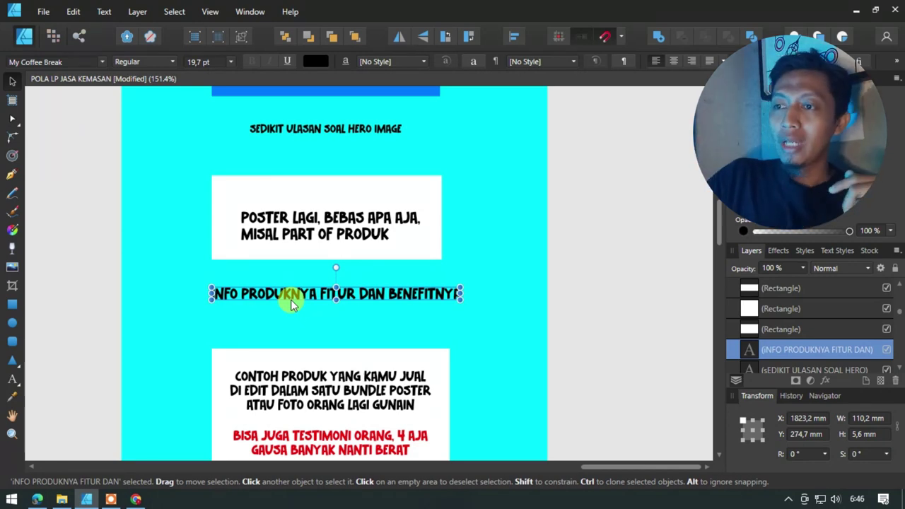
{"action": "scroll", "coordinate": [291, 300], "scroll_direction": "down", "scroll_amount": 2}
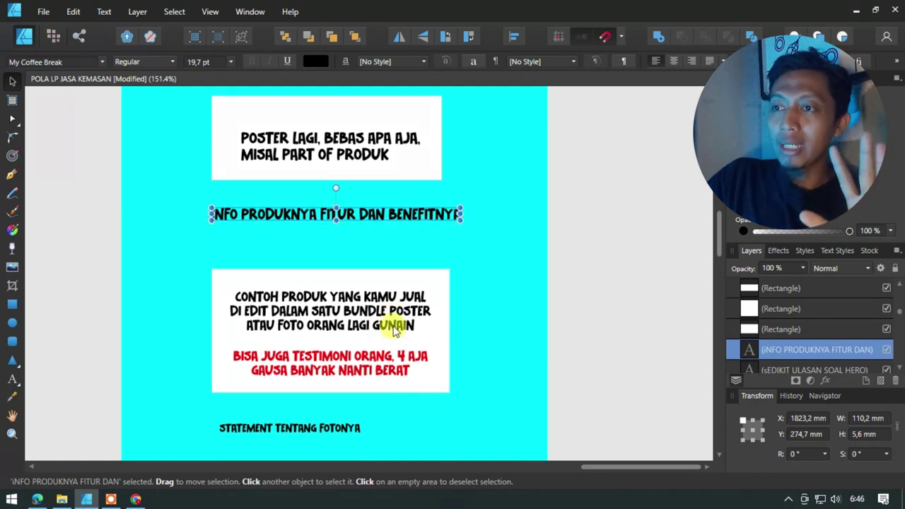
{"action": "left_click", "coordinate": [409, 300]}
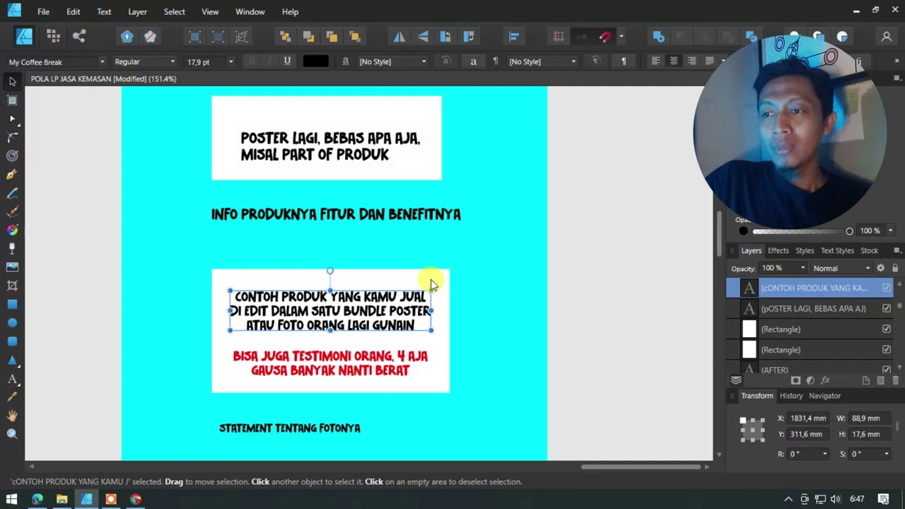
{"action": "scroll", "coordinate": [433, 283], "scroll_direction": "down", "scroll_amount": 3}
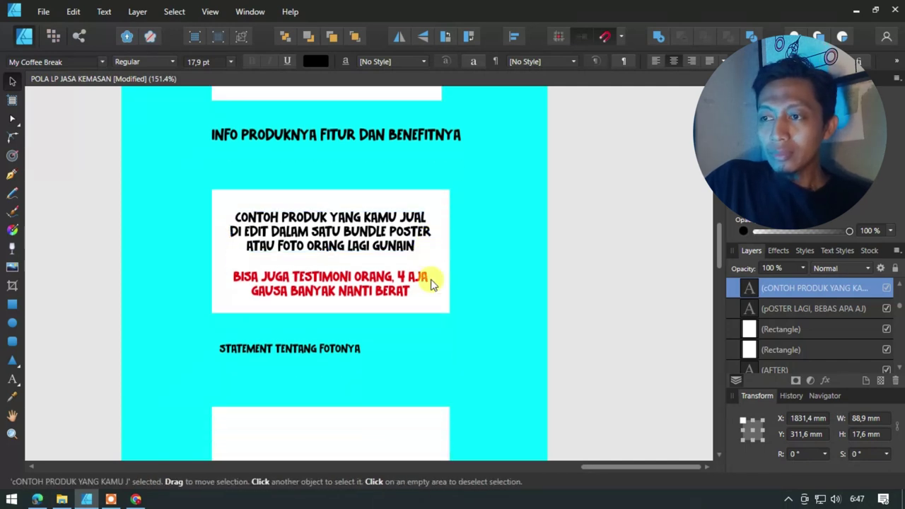
{"action": "left_click", "coordinate": [345, 329]}
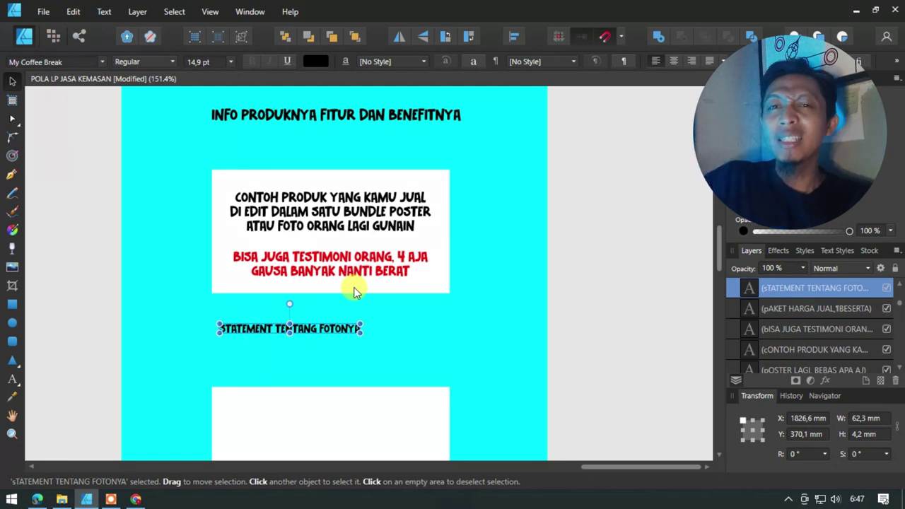
- Examine the selling price package and bonus block below the photo statement placeholder
{"action": "scroll", "coordinate": [354, 292], "scroll_direction": "down", "scroll_amount": 3}
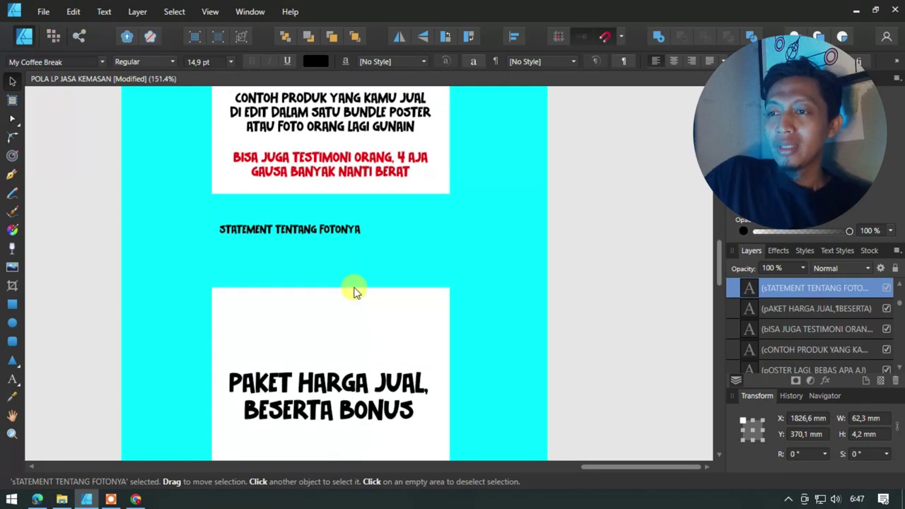
{"action": "scroll", "coordinate": [355, 292], "scroll_direction": "down", "scroll_amount": 3}
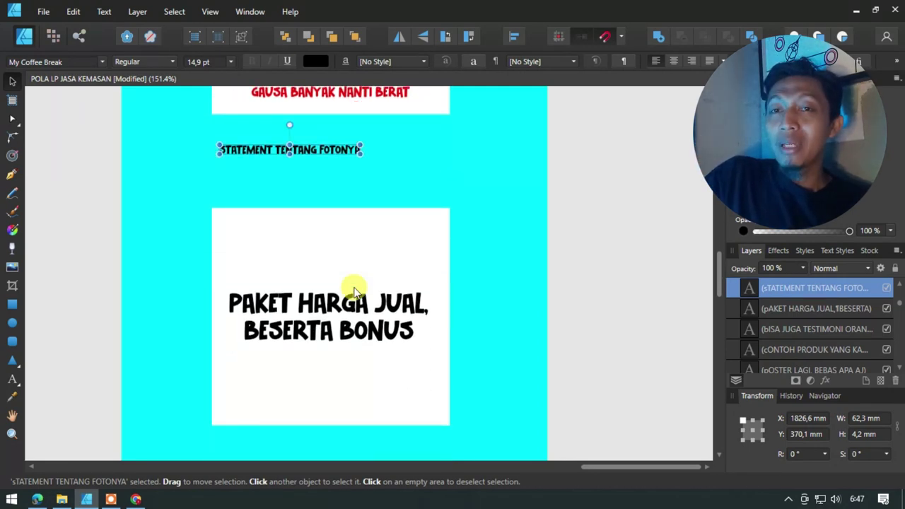
{"action": "scroll", "coordinate": [355, 292], "scroll_direction": "up", "scroll_amount": 1}
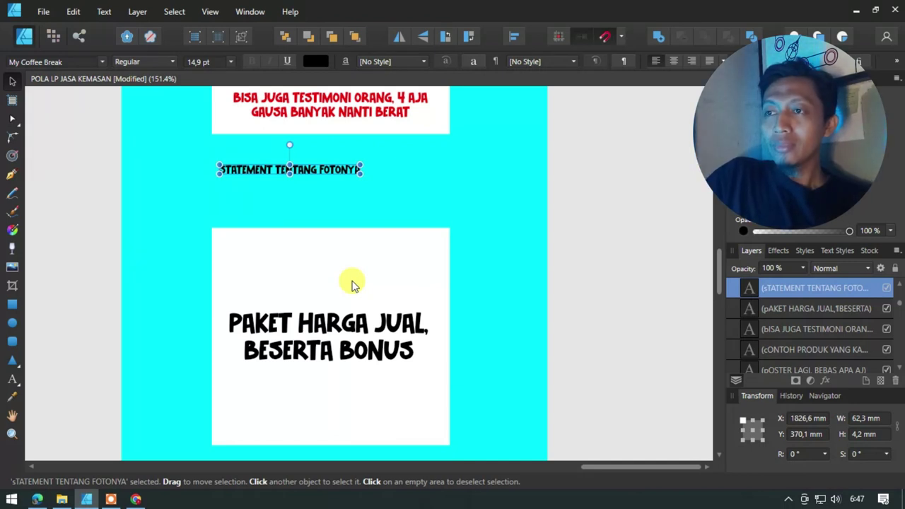
{"action": "scroll", "coordinate": [394, 248], "scroll_direction": "down", "scroll_amount": 2}
{"action": "scroll", "coordinate": [285, 238], "scroll_direction": "down", "scroll_amount": 1}
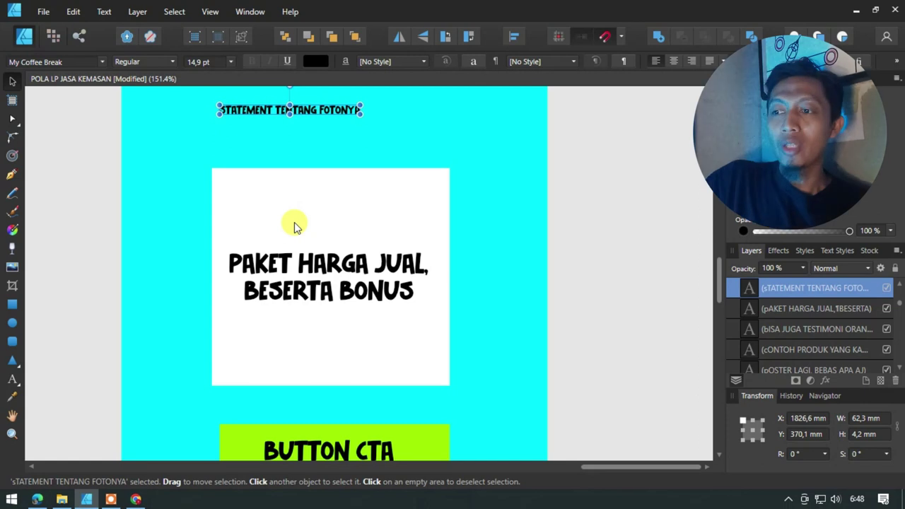
- Examine the CTA button, the reminder text about limited time or discount beneath it, and the green countdown bar
{"action": "scroll", "coordinate": [295, 226], "scroll_direction": "down", "scroll_amount": 3}
{"action": "scroll", "coordinate": [291, 238], "scroll_direction": "down", "scroll_amount": 2}
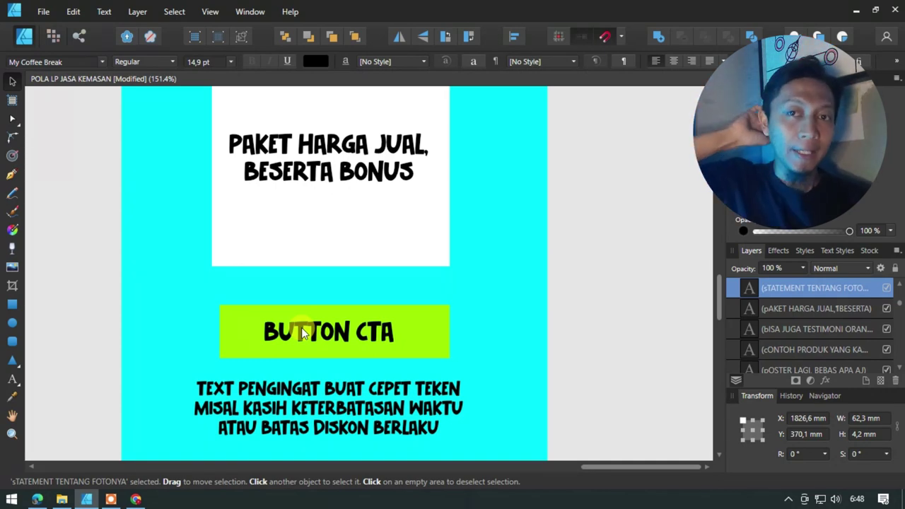
{"action": "scroll", "coordinate": [302, 330], "scroll_direction": "down", "scroll_amount": 1}
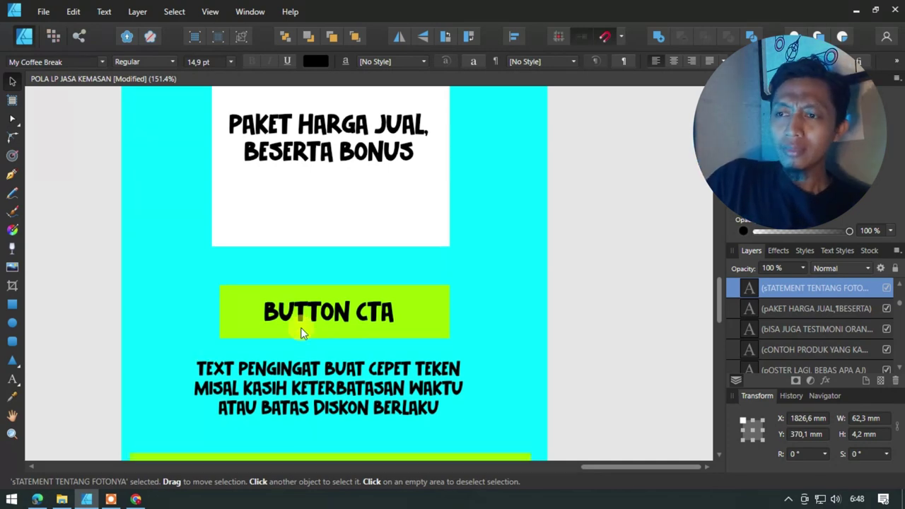
{"action": "scroll", "coordinate": [299, 333], "scroll_direction": "down", "scroll_amount": 2}
{"action": "scroll", "coordinate": [209, 325], "scroll_direction": "down", "scroll_amount": 1}
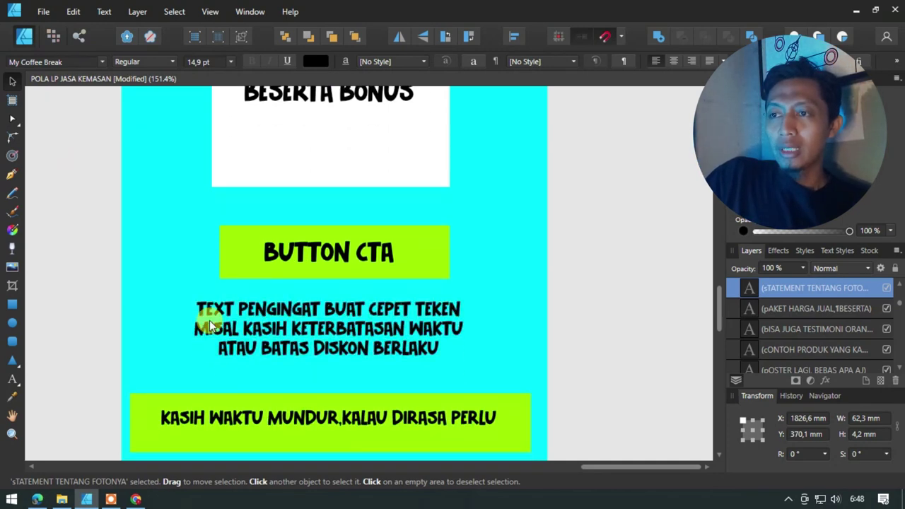
{"action": "left_click", "coordinate": [209, 324]}
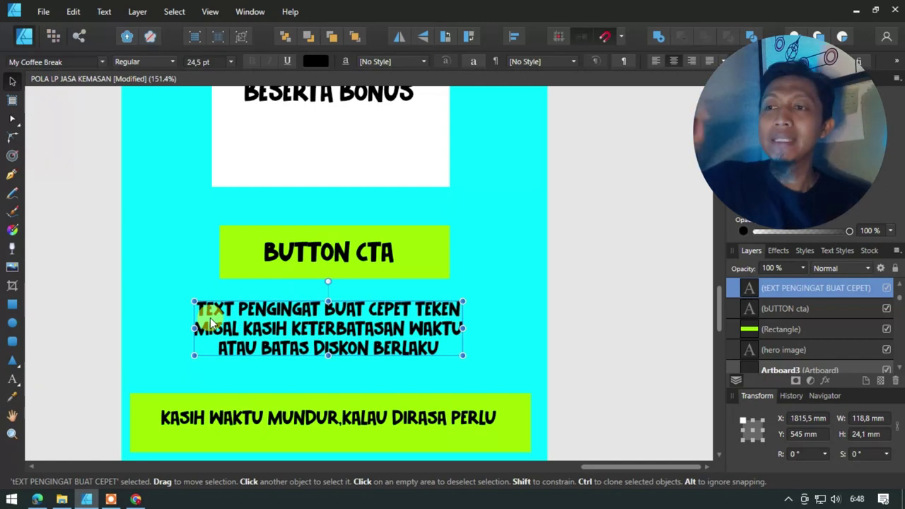
{"action": "scroll", "coordinate": [210, 322], "scroll_direction": "down", "scroll_amount": 1}
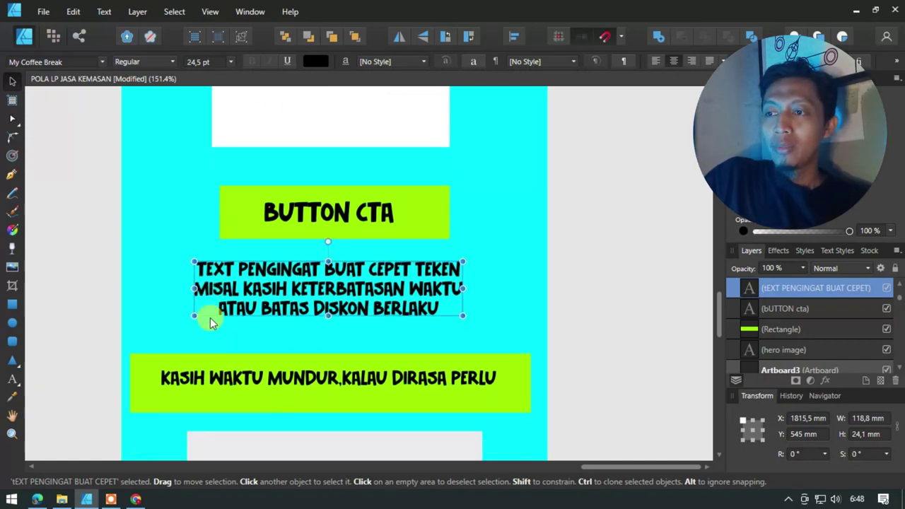
{"action": "scroll", "coordinate": [210, 322], "scroll_direction": "down", "scroll_amount": 2}
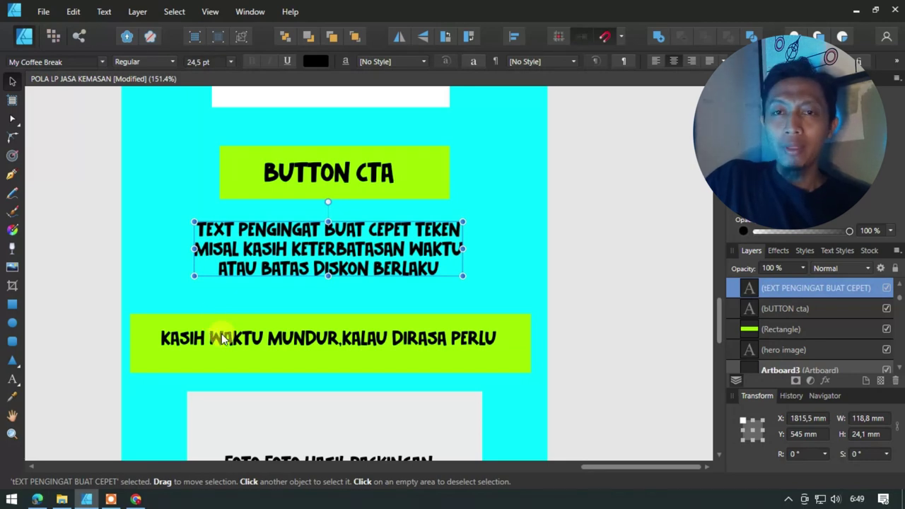
{"action": "scroll", "coordinate": [221, 335], "scroll_direction": "down", "scroll_amount": 1}
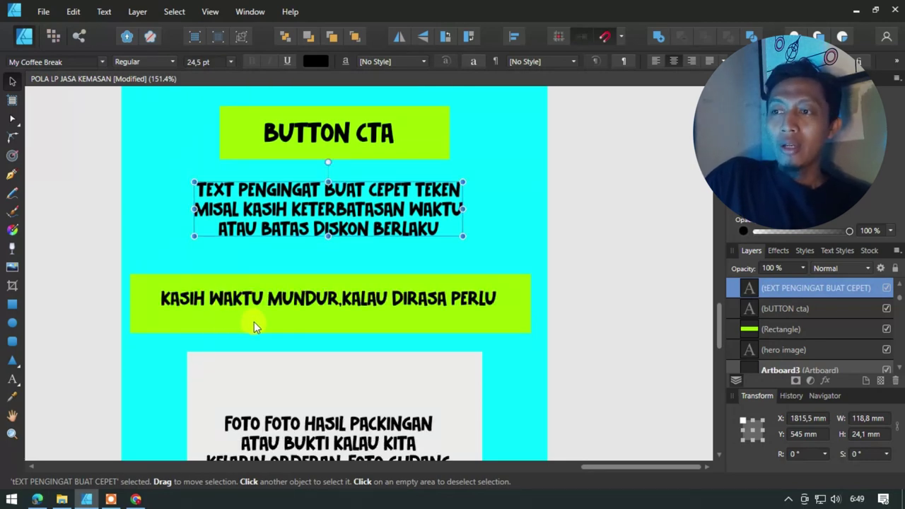
{"action": "left_click", "coordinate": [253, 321]}
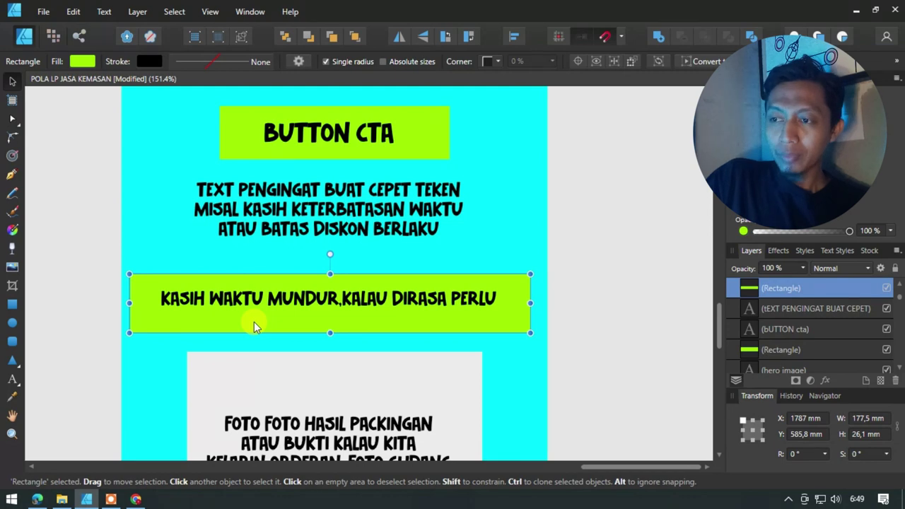
- Examine the packing and order proof photo block, the money-back guarantee and COD text, and the closing address and customer service text
{"action": "scroll", "coordinate": [253, 322], "scroll_direction": "down", "scroll_amount": 3}
{"action": "scroll", "coordinate": [254, 322], "scroll_direction": "down", "scroll_amount": 2}
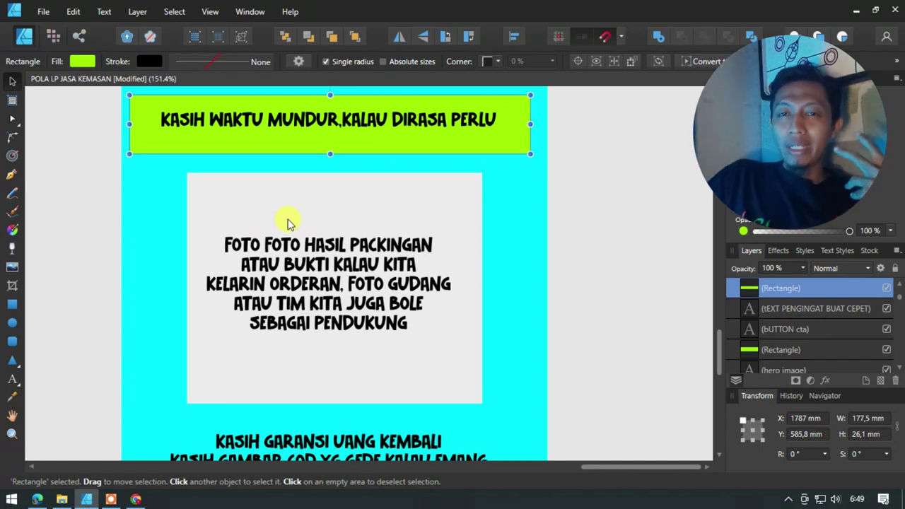
{"action": "scroll", "coordinate": [287, 224], "scroll_direction": "down", "scroll_amount": 5}
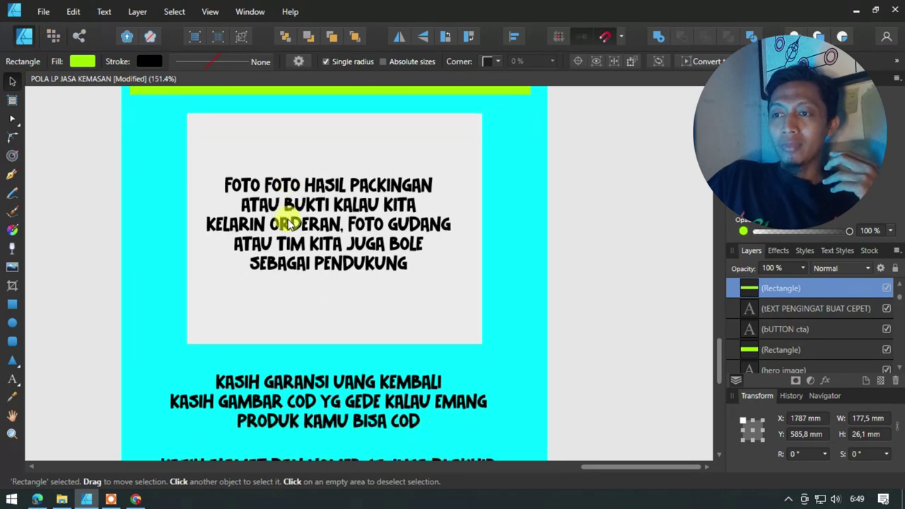
{"action": "scroll", "coordinate": [300, 284], "scroll_direction": "down", "scroll_amount": 1}
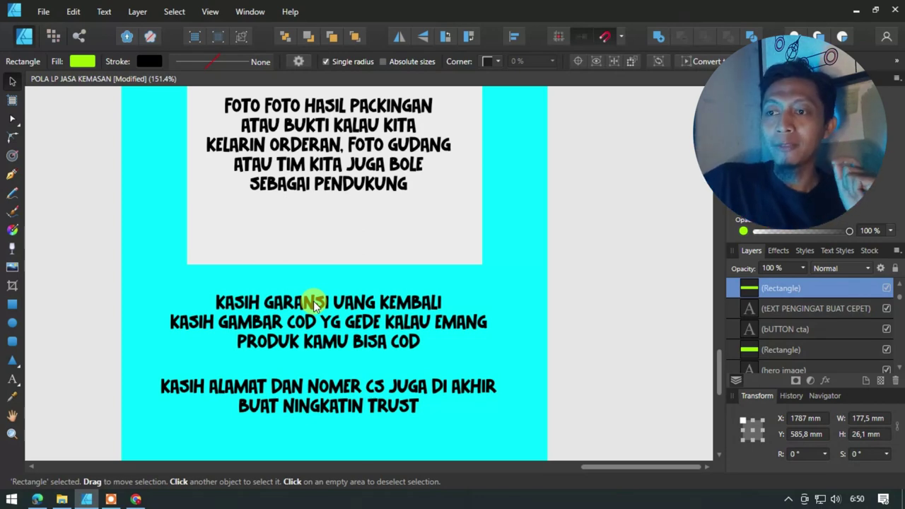
{"action": "scroll", "coordinate": [316, 304], "scroll_direction": "down", "scroll_amount": 2}
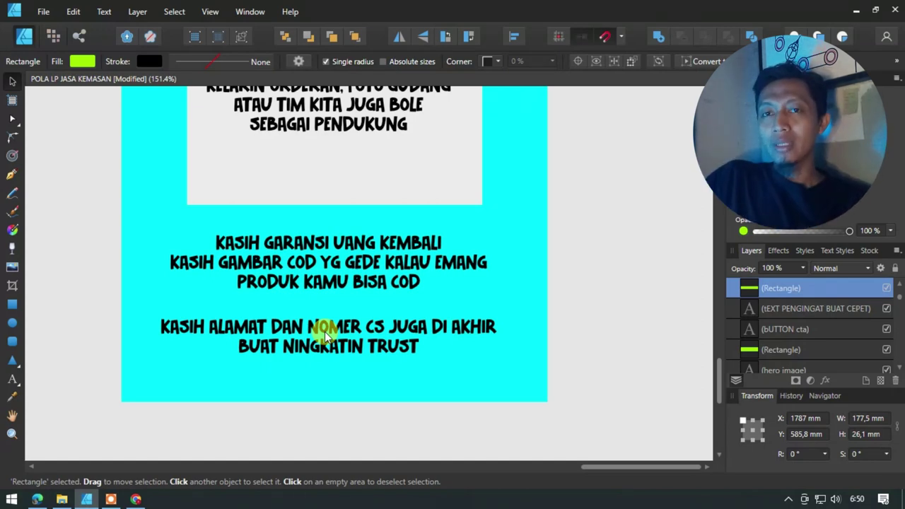
- Review the whole landing page layout at a glance and return to a closer view of the hero image section
{"action": "scroll", "coordinate": [325, 336], "scroll_direction": "down", "scroll_amount": 8}
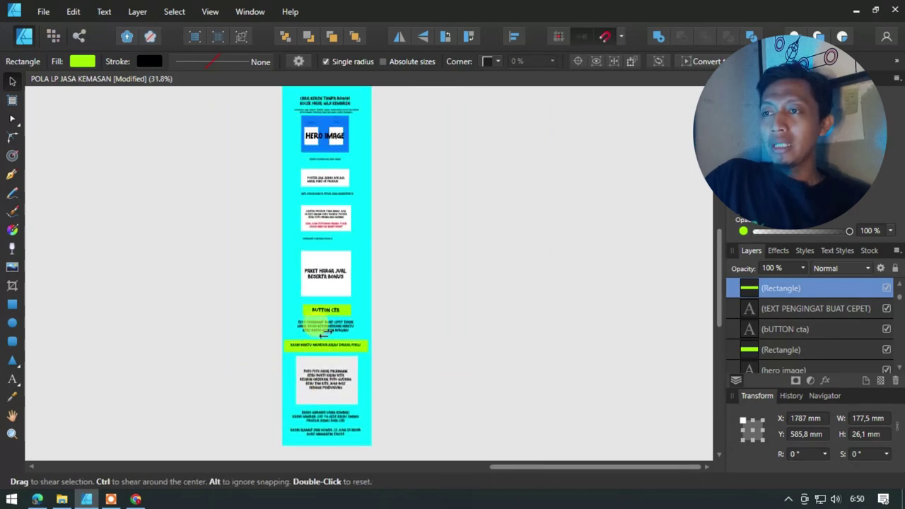
{"action": "scroll", "coordinate": [326, 303], "scroll_direction": "down", "scroll_amount": 1}
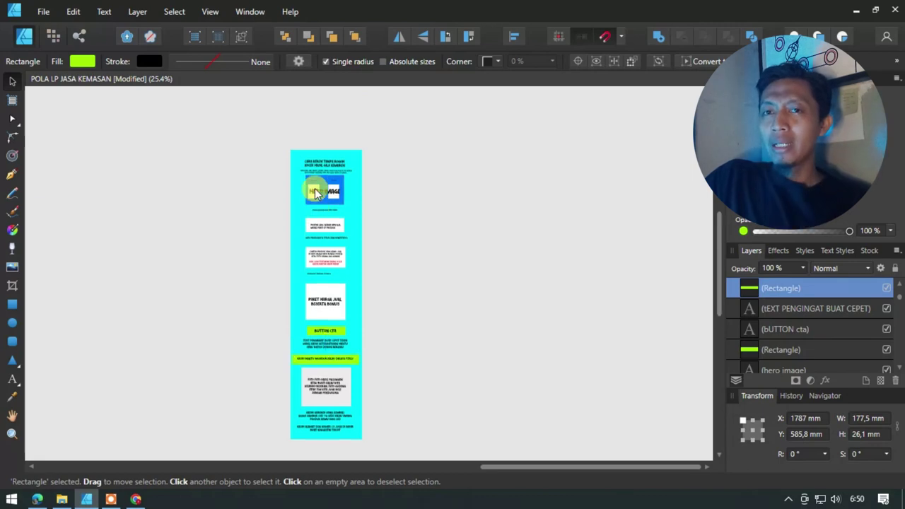
{"action": "scroll", "coordinate": [315, 188], "scroll_direction": "up", "scroll_amount": 5}
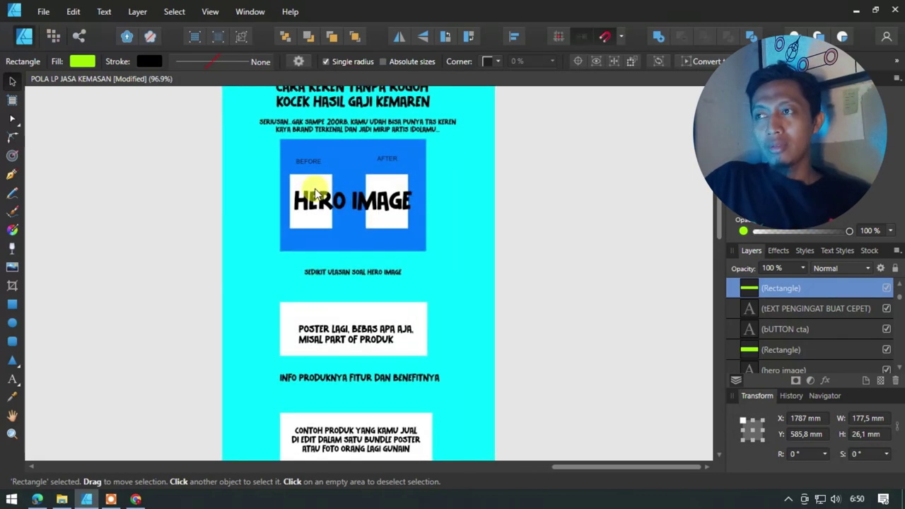